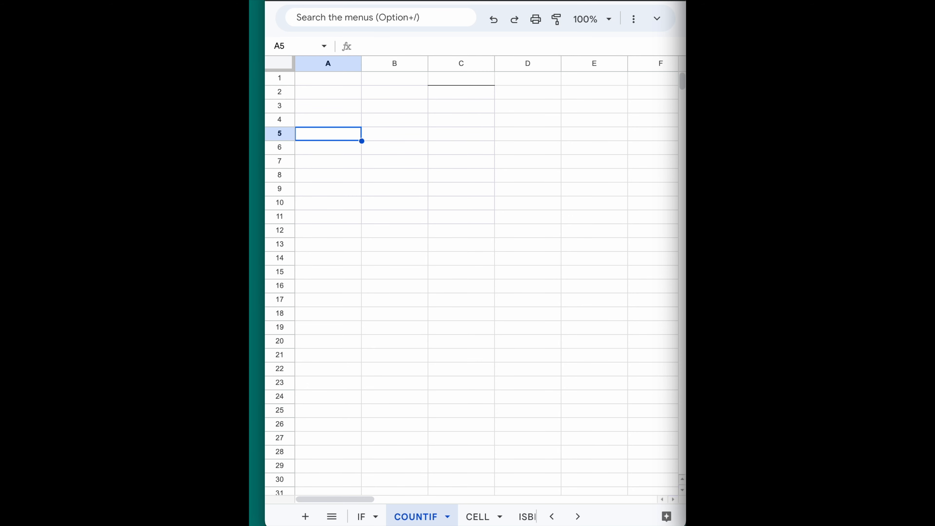
Enter the column headers Expense in A1 and Today in B1.
left_click(312, 82)
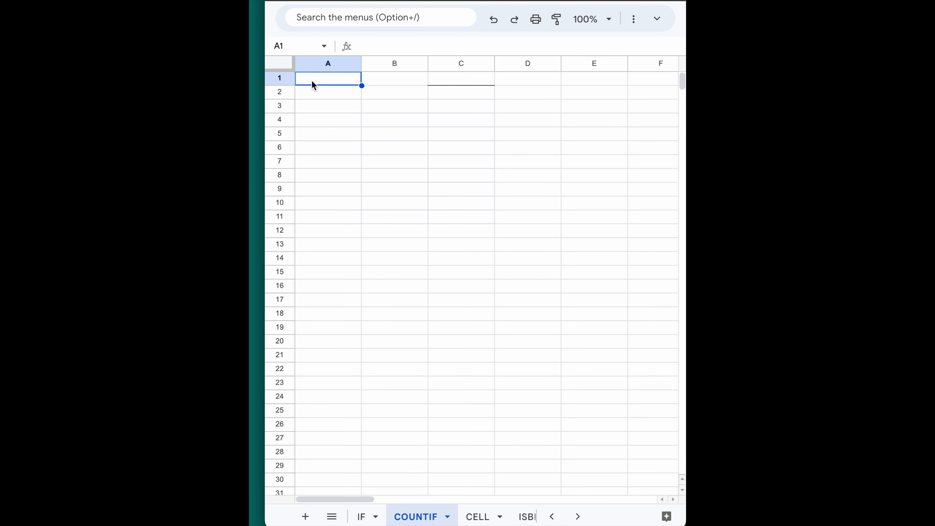
type("EX")
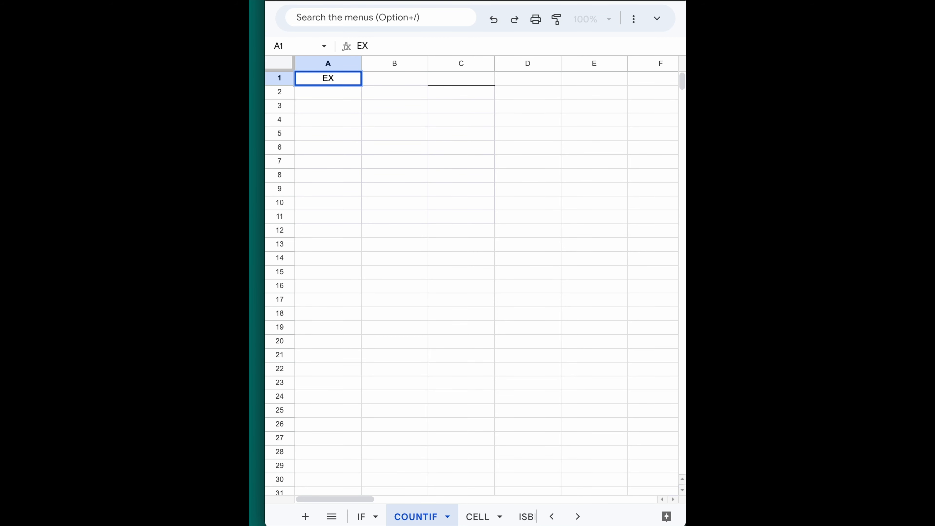
key("BackSpace")
type("xpense")
key("Tab")
type("Today")
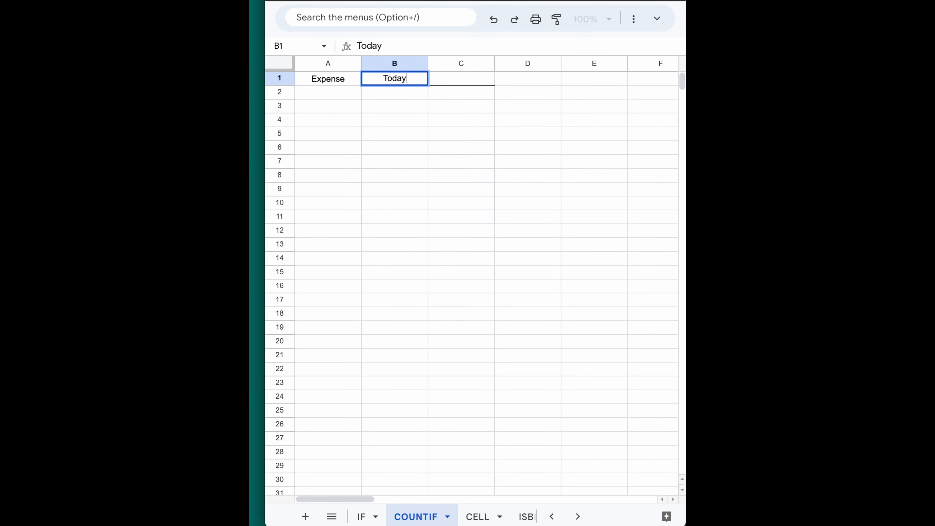
key("Return")
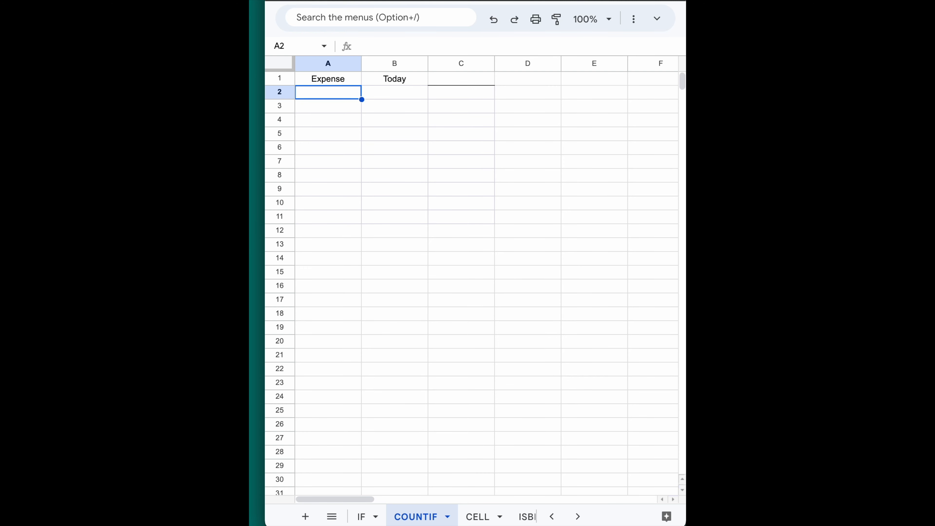
List the expense items Water, Rice, Fish and Meat in cells A2 to A5.
type("Water")
key("Return")
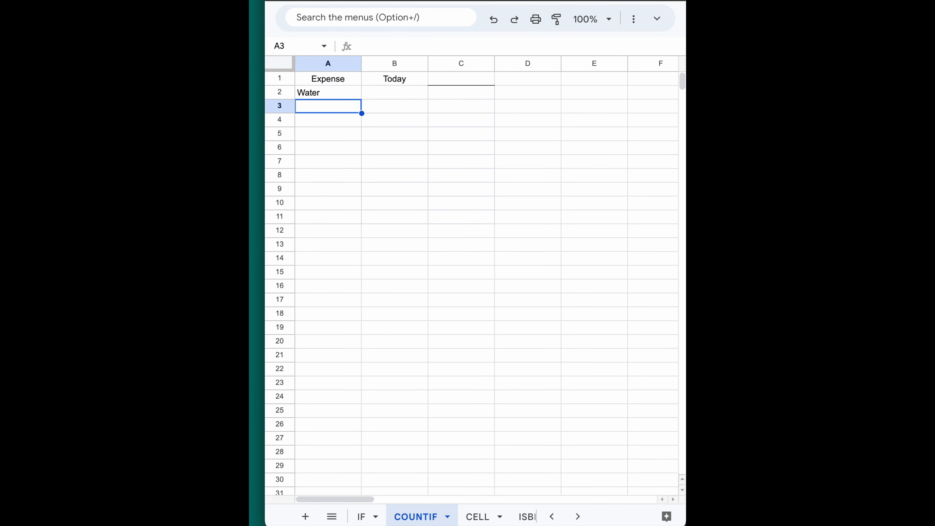
type("Rice")
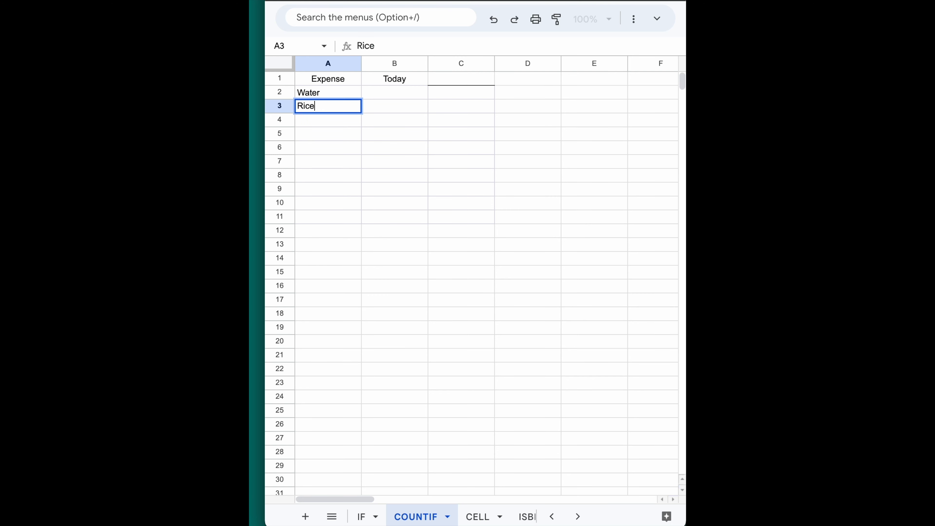
key("Return")
type("Fish")
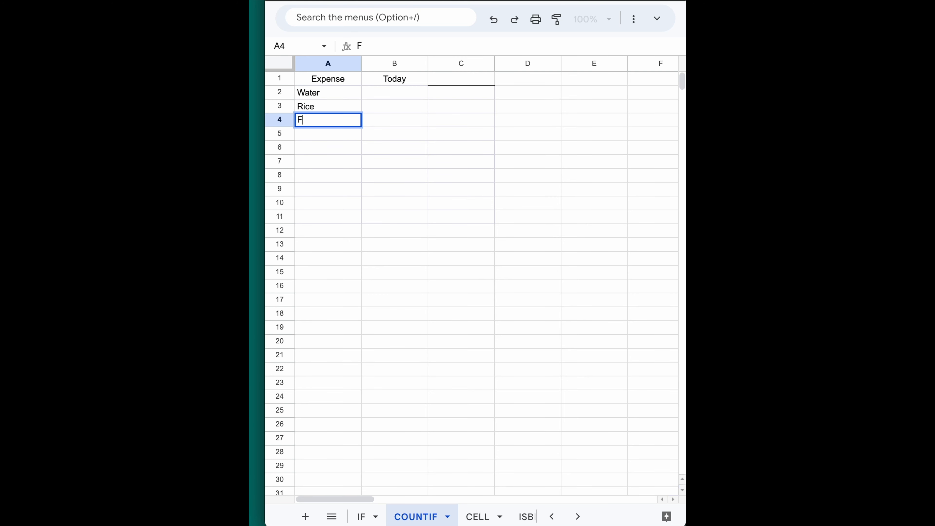
key("Return")
type("Meat")
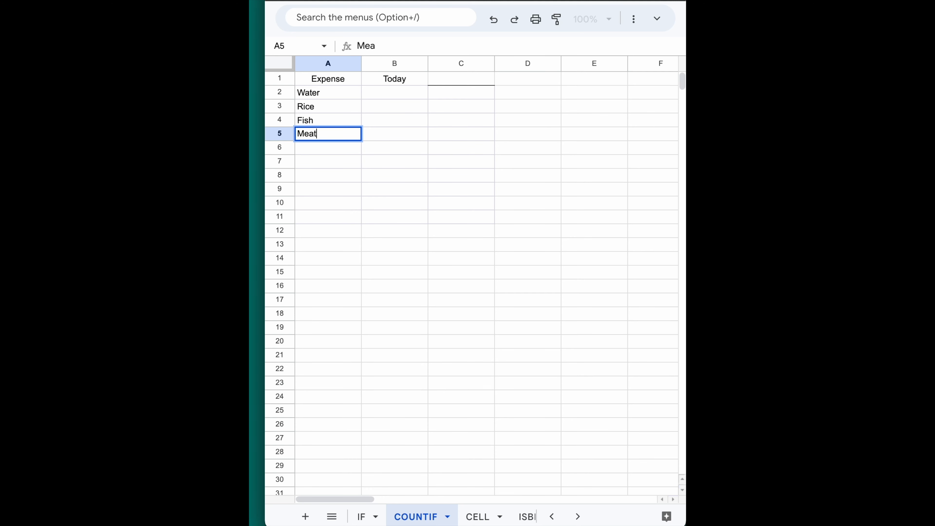
key("Return")
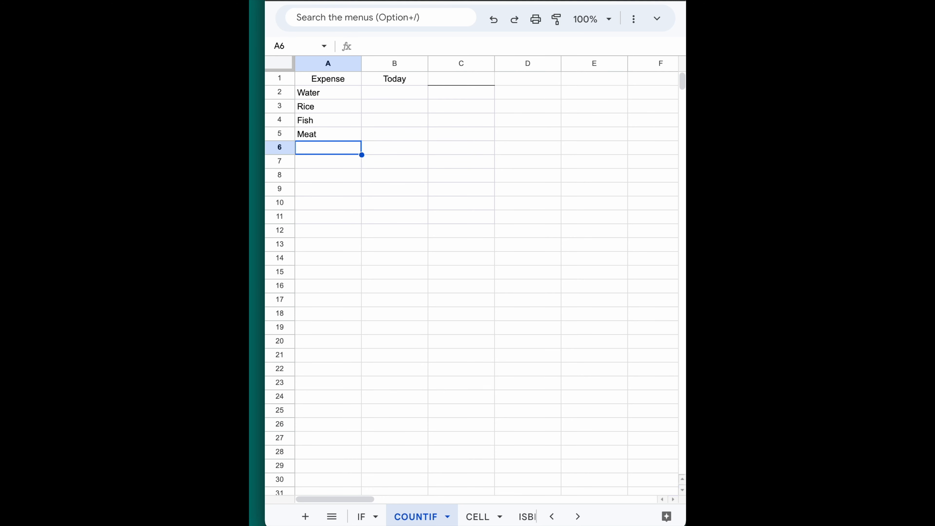
Continue the expense list with Banana, Apple, Orange, Egg and Milk in cells A6 to A10.
type("Banana")
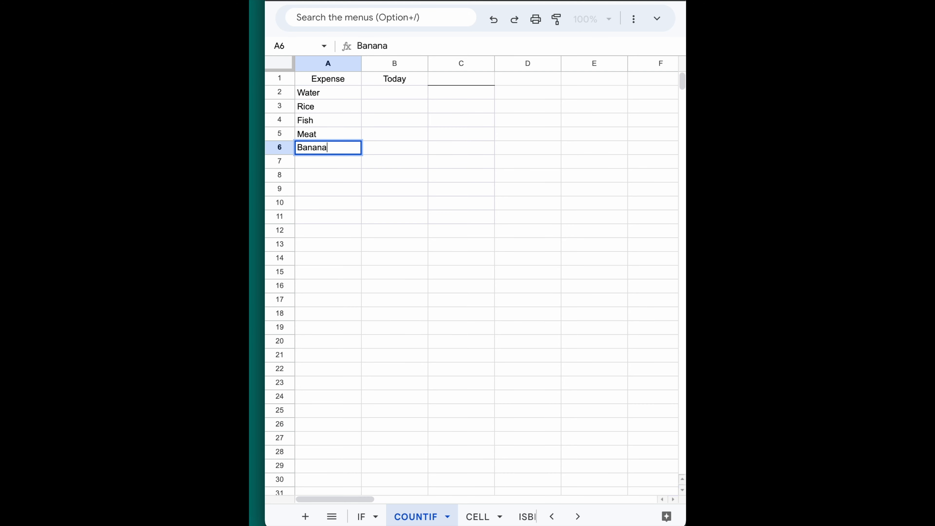
key("Return")
type("Apple")
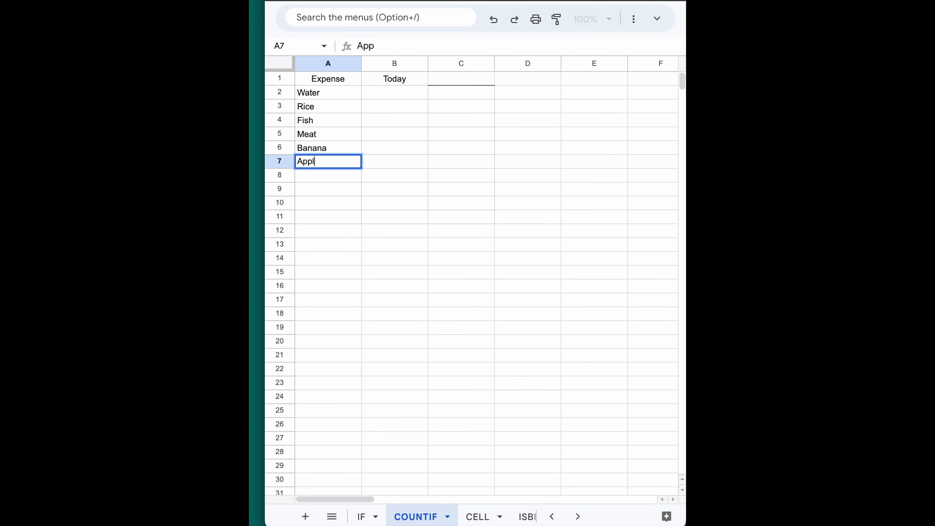
key("Tab")
key("Down")
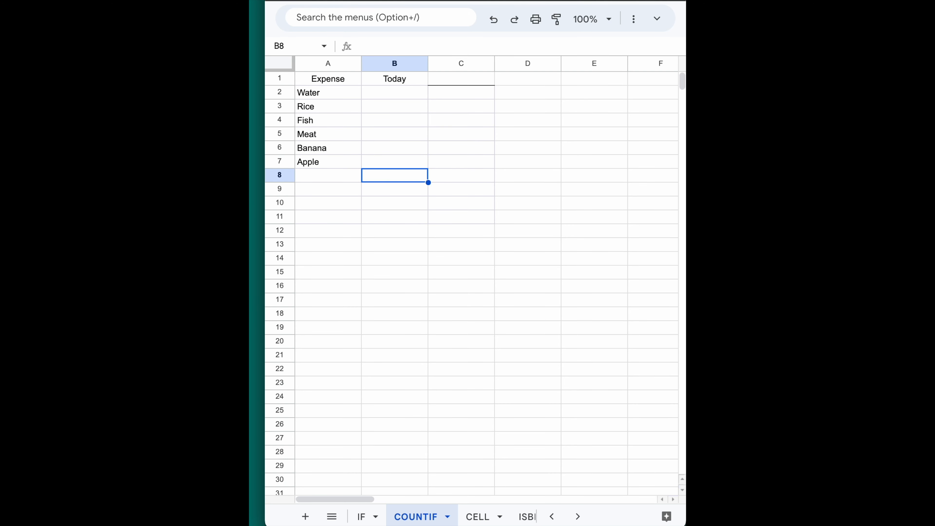
key("Left")
type("Orange")
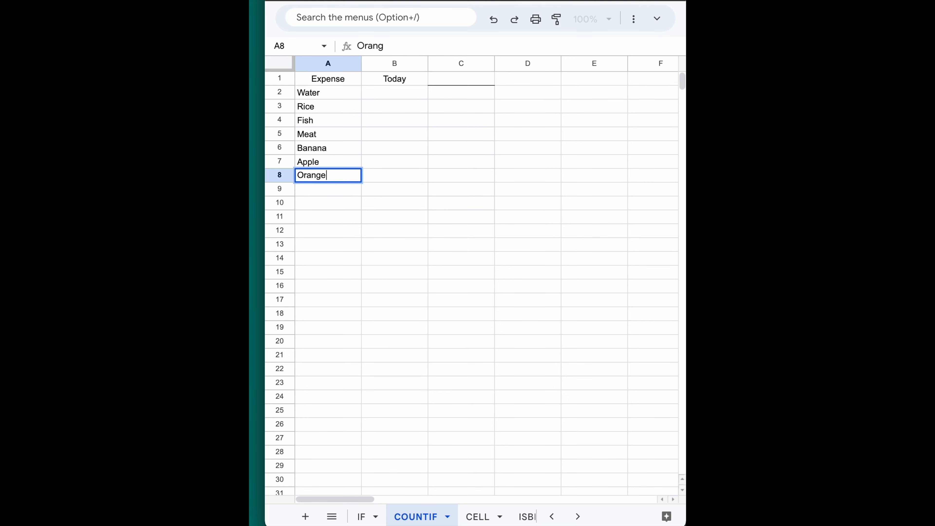
key("Return")
type("Egg")
key("Return")
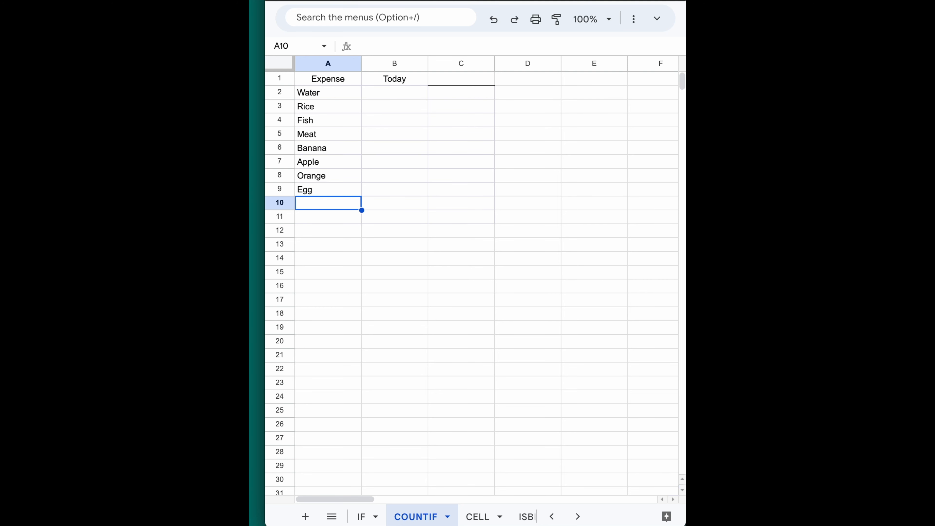
type("Milk")
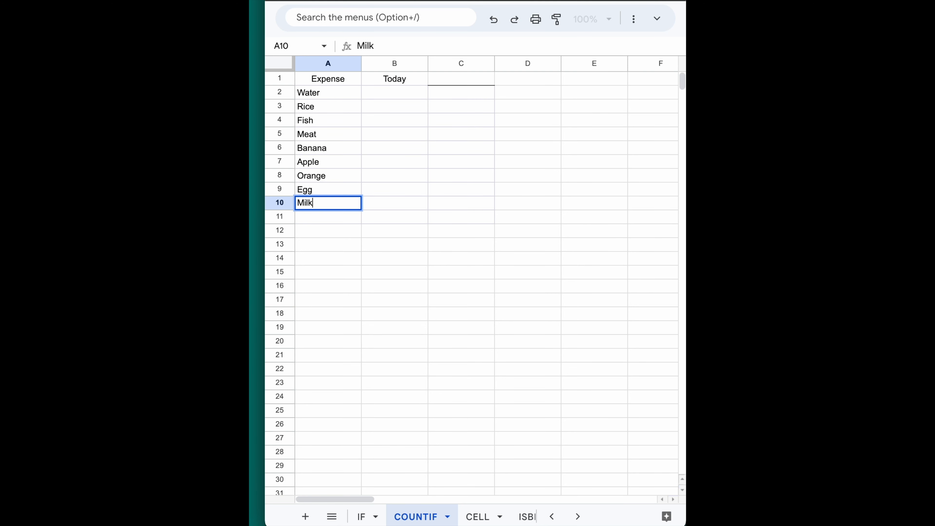
key("Return")
Enter the Today amounts 3, 10, 15 and 20 for Water, Rice, Fish and Meat in B2 to B5.
key("Up")
key("Up")
key("Up")
key("Up")
key("Up")
key("Up")
key("Up")
key("Up")
key("Up")
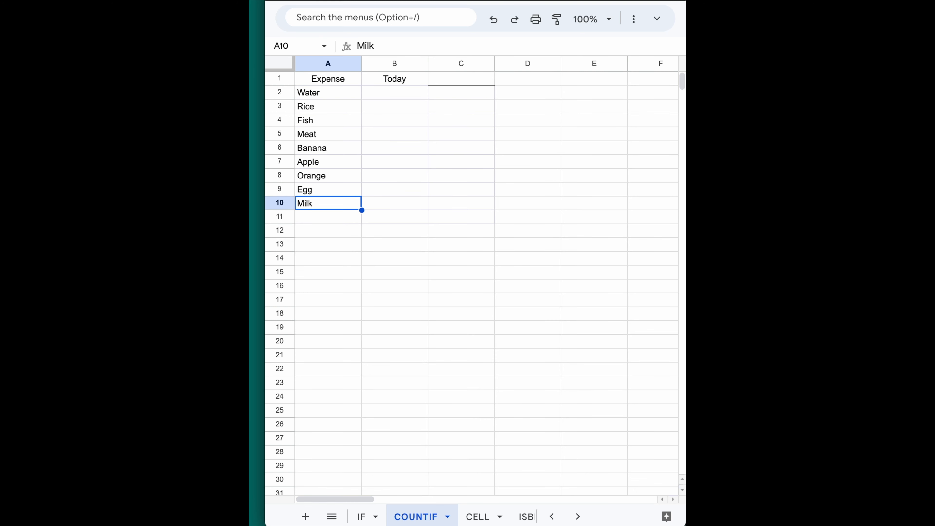
key("Right")
type("3")
key("Return")
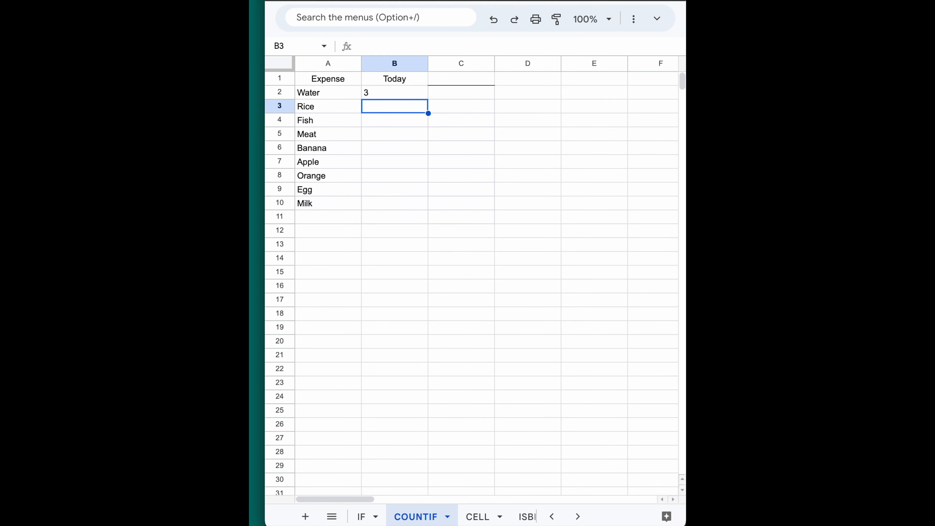
type("10")
key("Return")
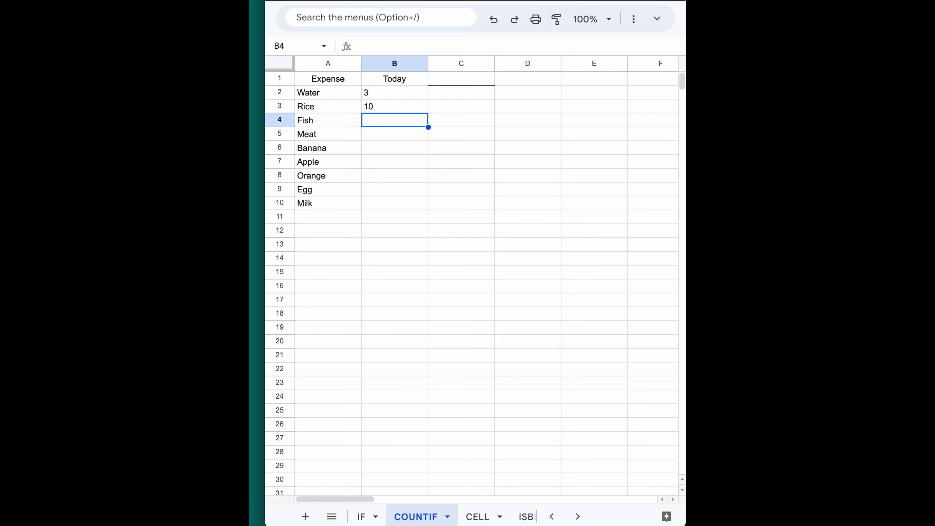
type("15")
key("Return")
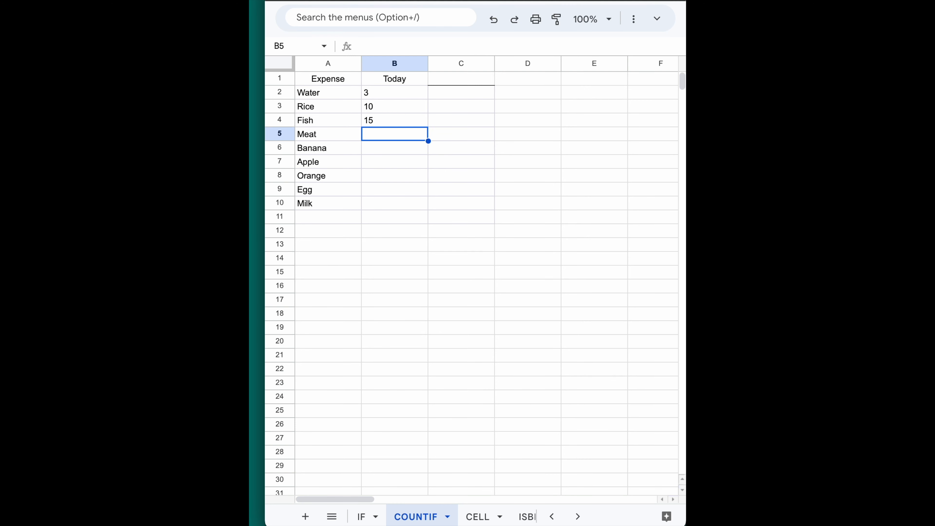
type("20")
key("Return")
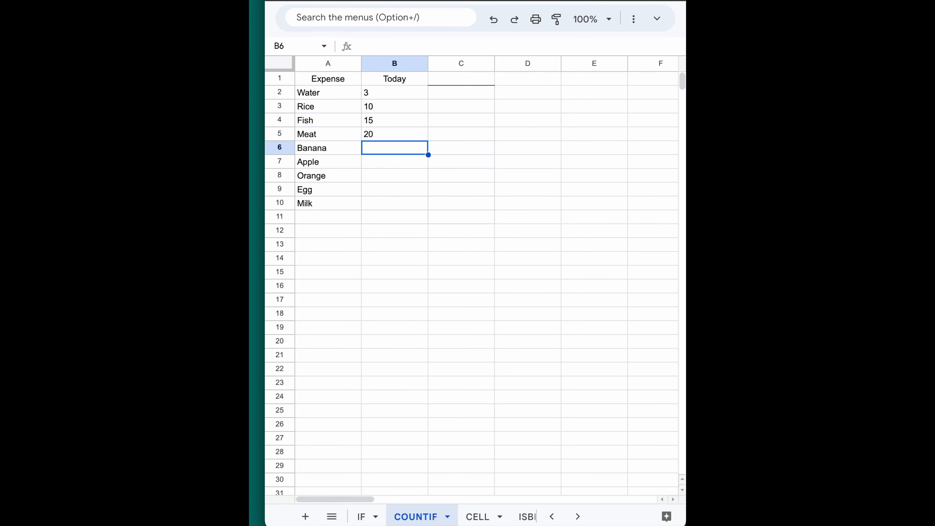
Enter the Today amounts 4, 17, 18, 5 and 25 for Banana, Apple, Orange, Egg and Milk in B6 to B10.
type("4")
key("Return")
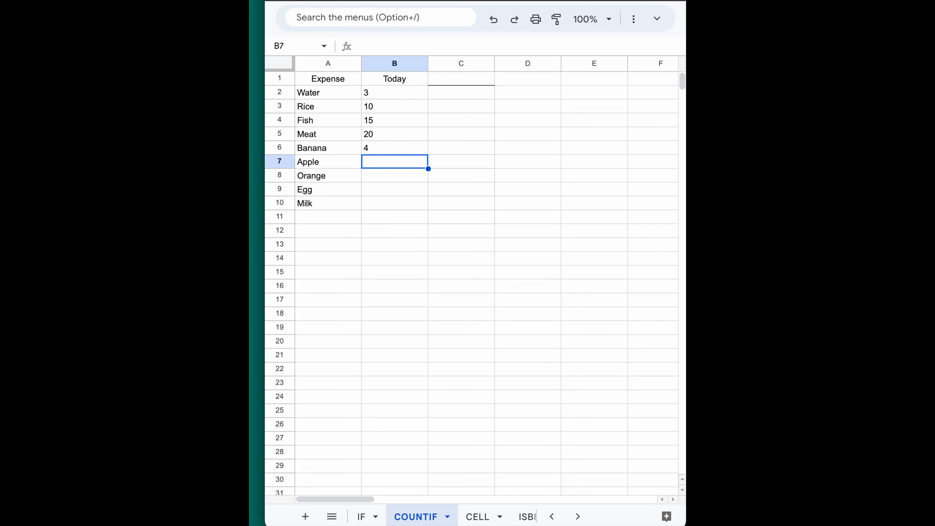
type("17")
key("Return")
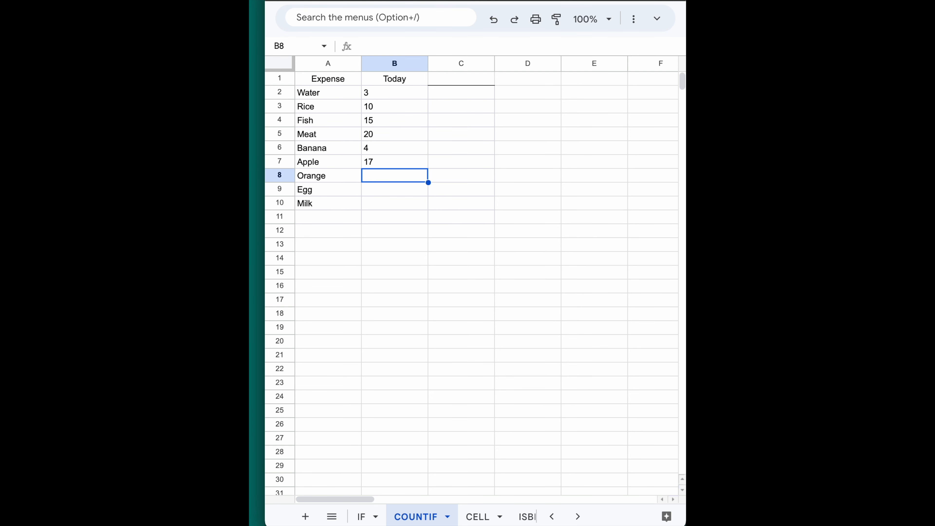
type("18")
key("Return")
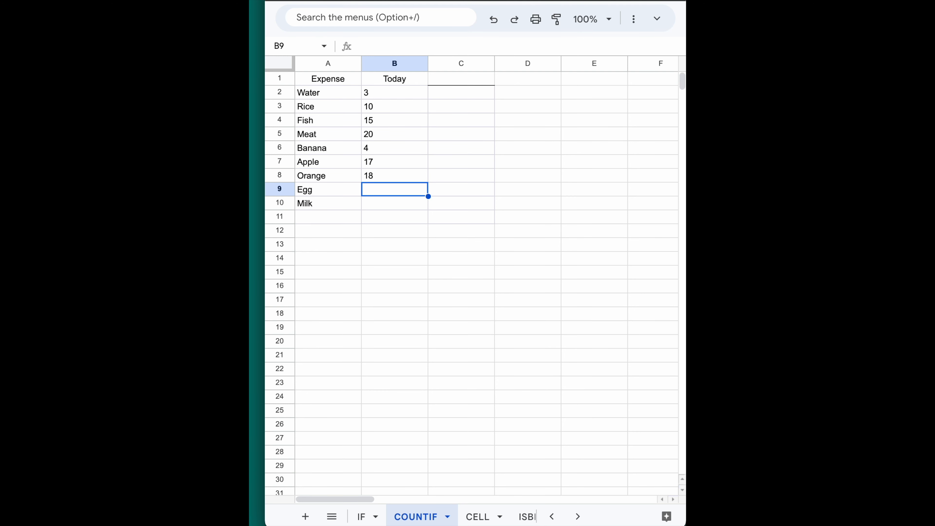
type("5")
key("Return")
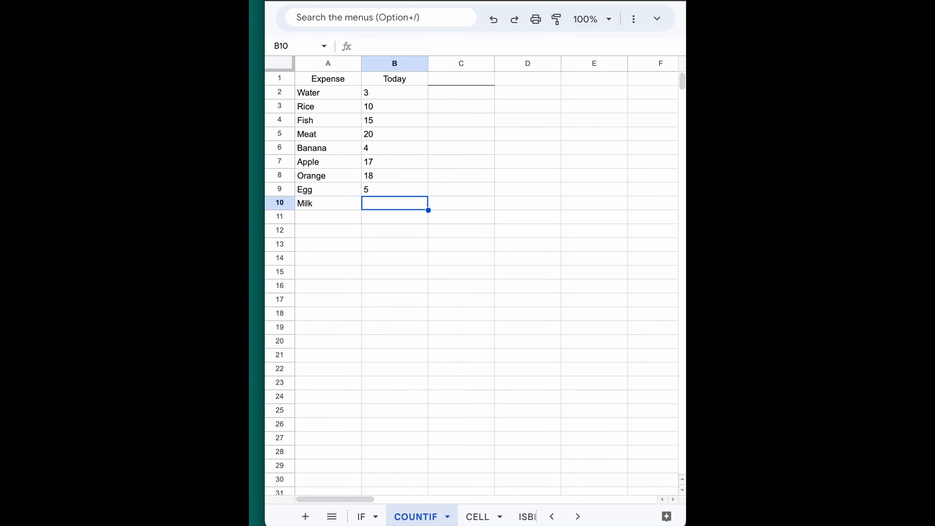
type("25")
key("Return")
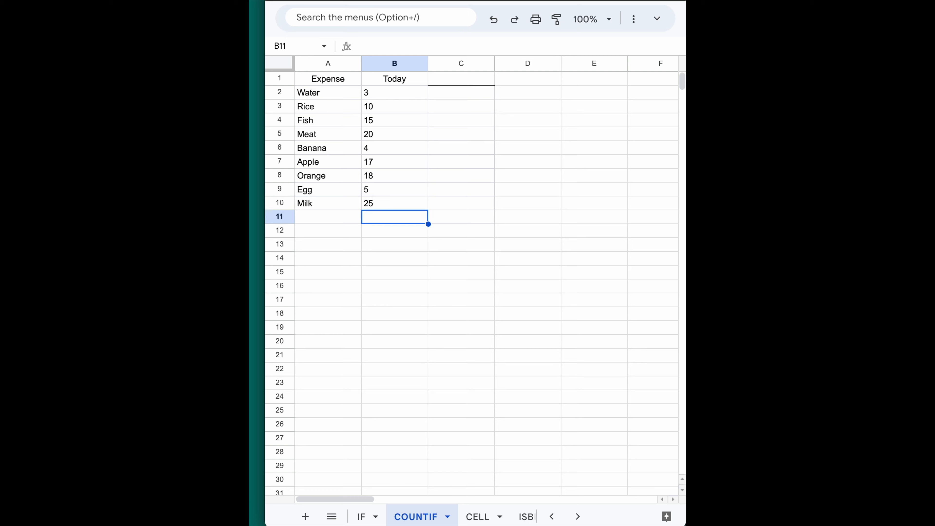
Format the whole Today column as dollar currency and bring back the hidden menu bar.
left_click(395, 63)
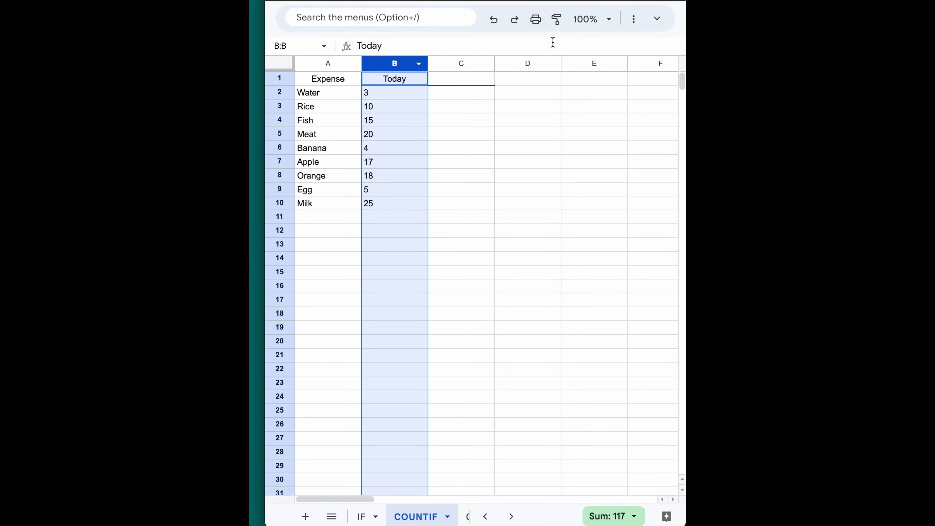
left_click(608, 27)
left_click(608, 26)
left_click(634, 19)
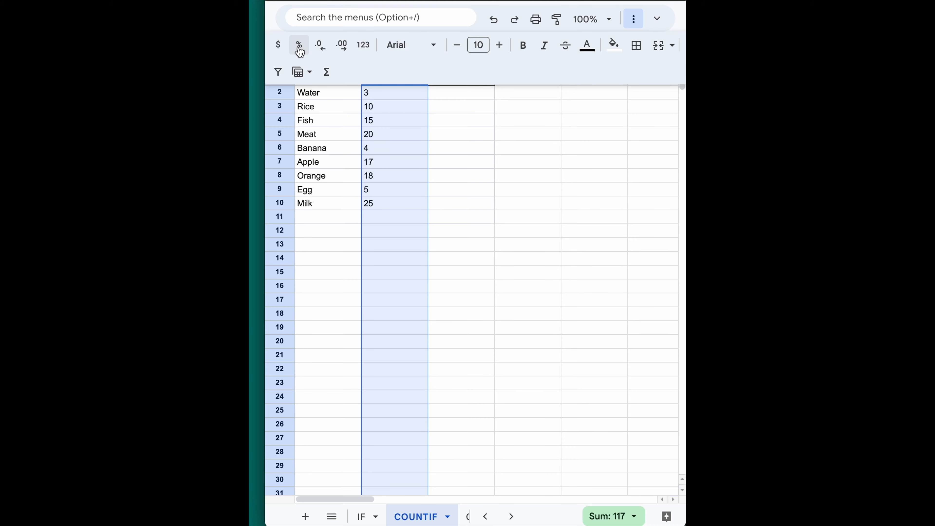
left_click(278, 45)
left_click(406, 200)
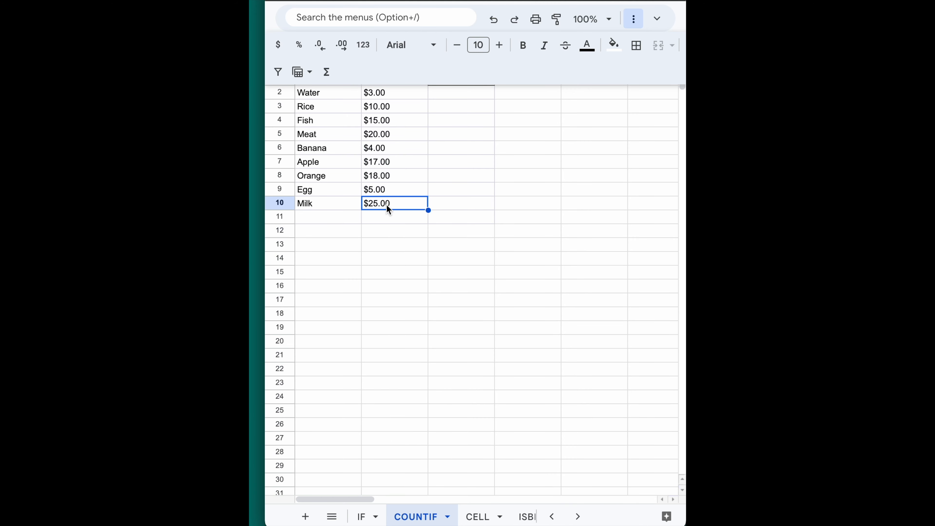
left_click(657, 19)
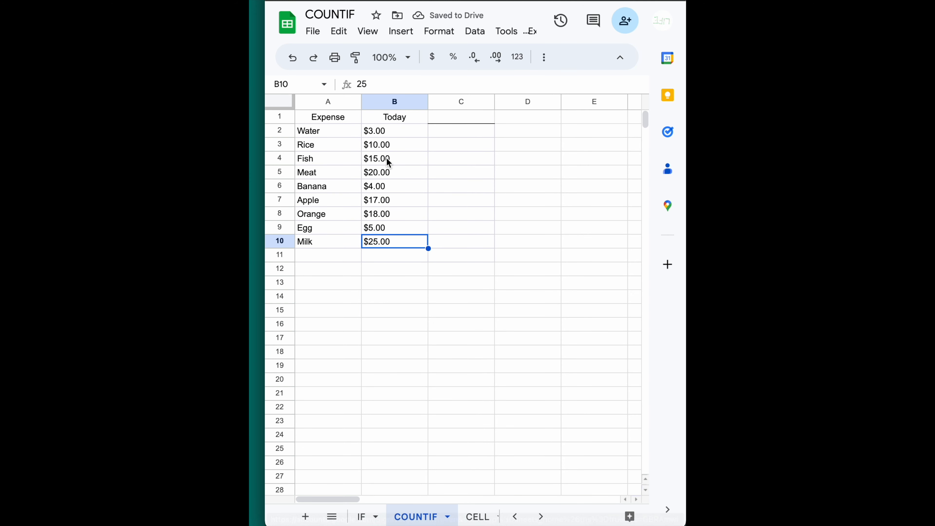
Enter a COUNTIF formula in C2 that counts the amounts in B2:B10 meeting the criterion ">3".
left_click(389, 171)
left_click(393, 136)
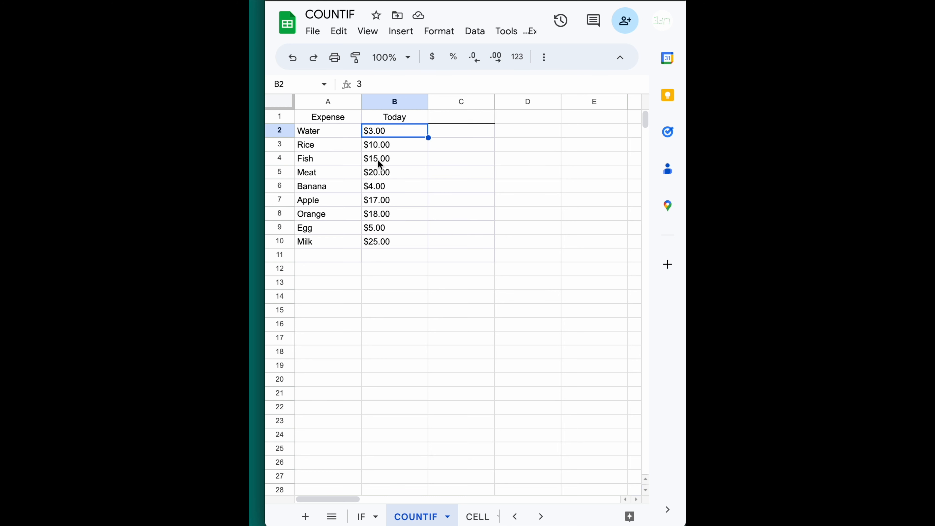
left_click(469, 140)
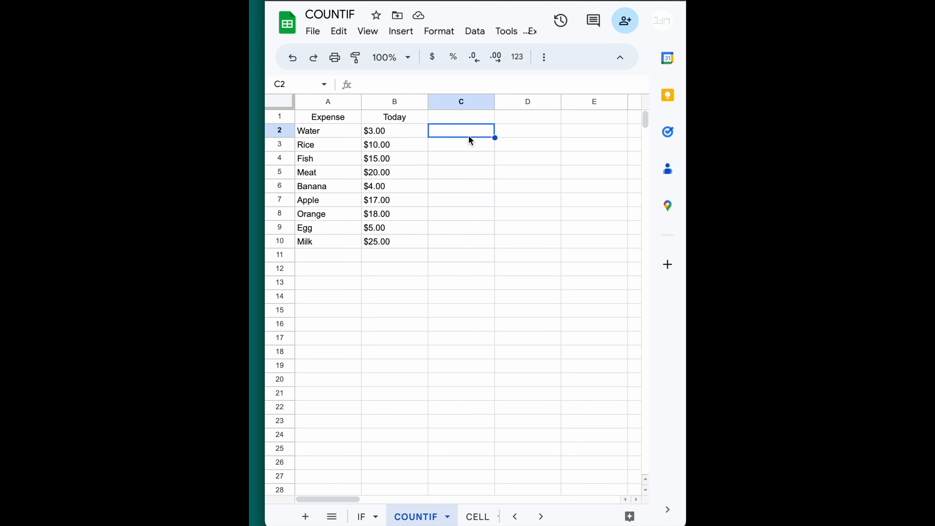
type("=countif")
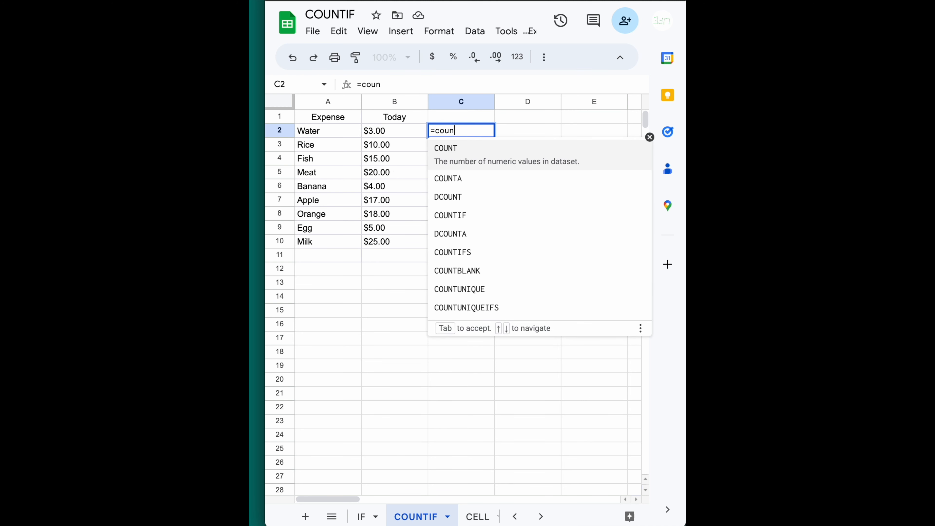
key("Tab")
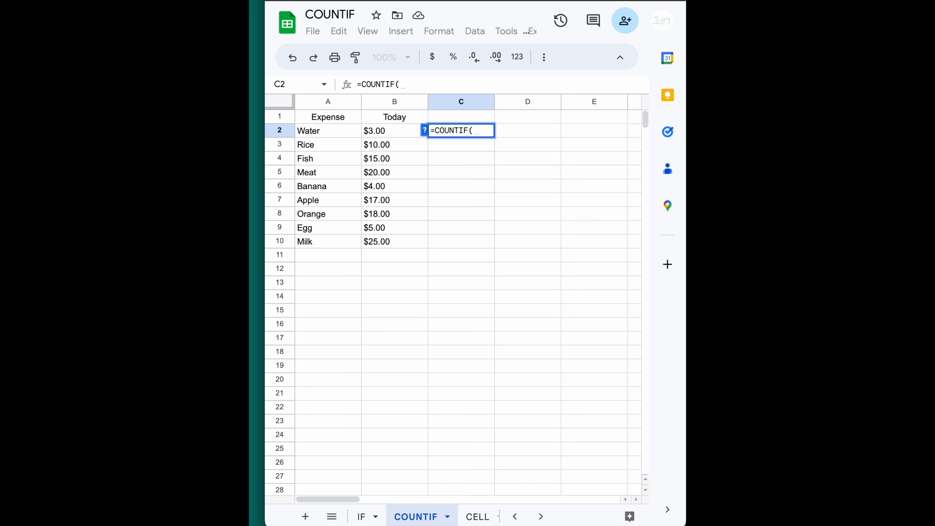
left_click(395, 130)
left_click_drag(394, 131, 395, 242)
type(",")
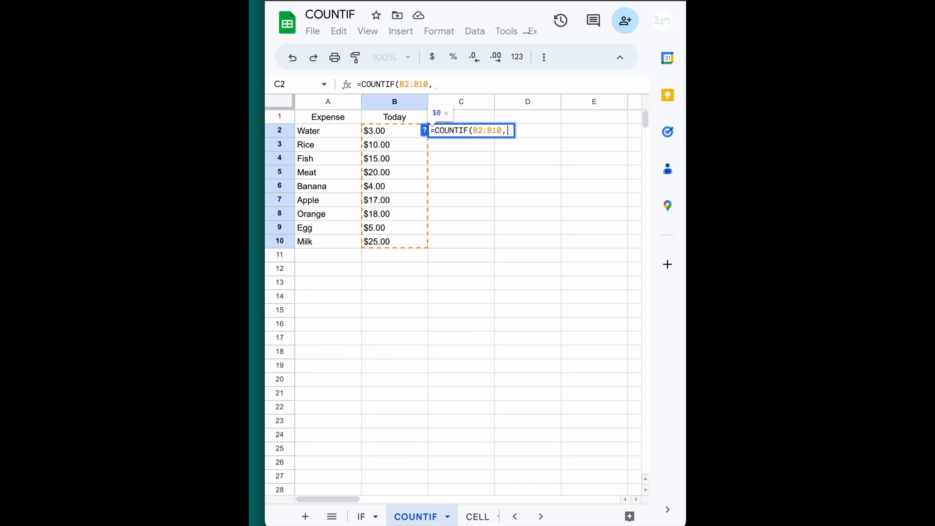
type("\"")
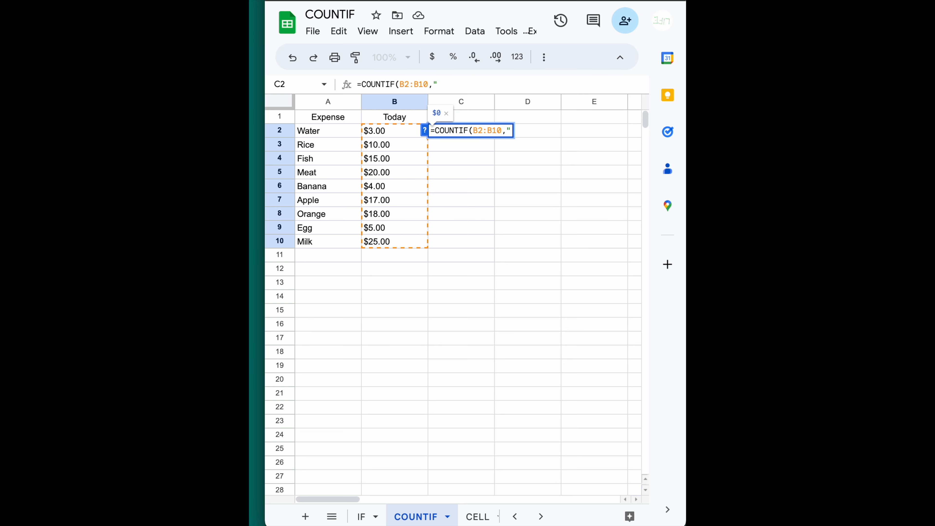
type(">3\")")
key("Return")
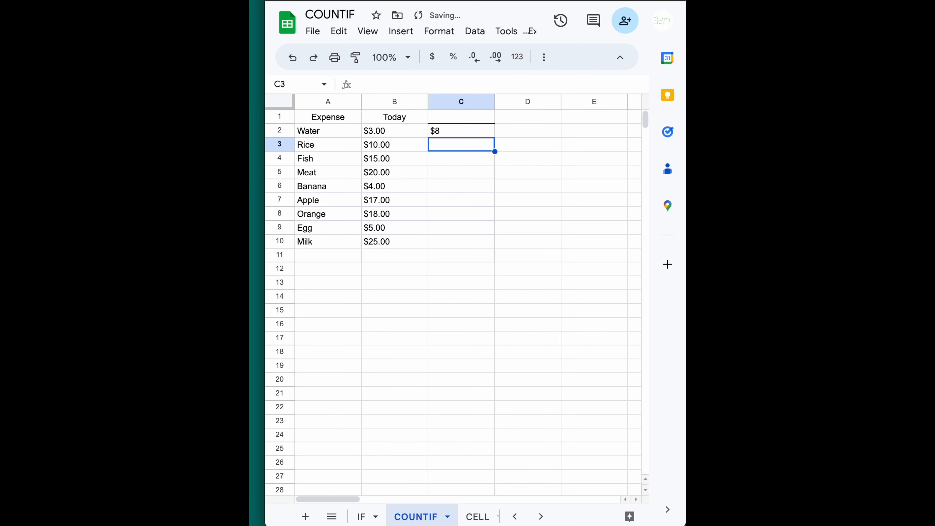
Format column C as Number and remove both decimal places from the count in C2.
left_click(461, 131)
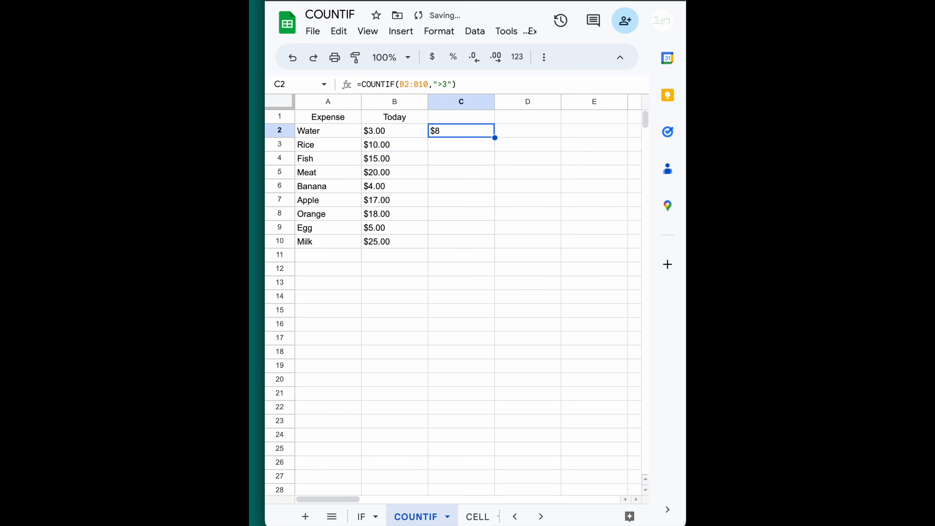
left_click(461, 102)
left_click(517, 57)
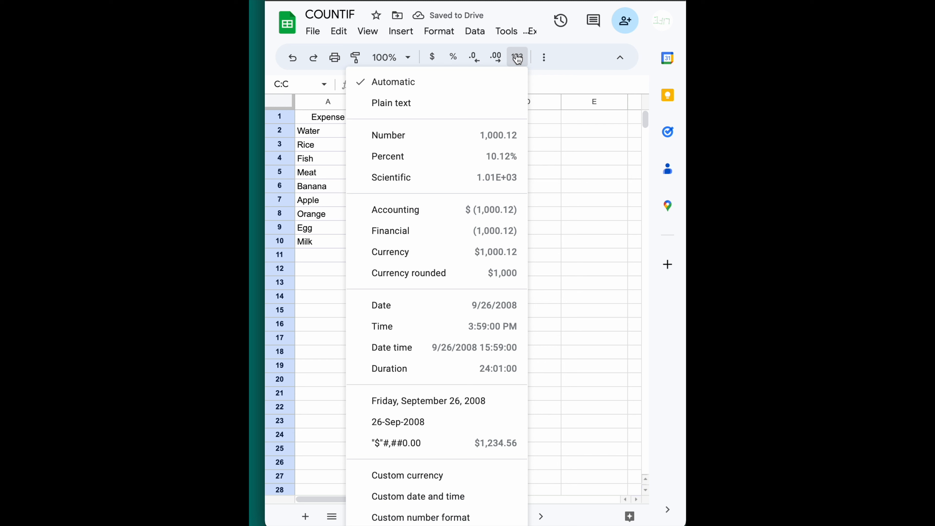
left_click(400, 133)
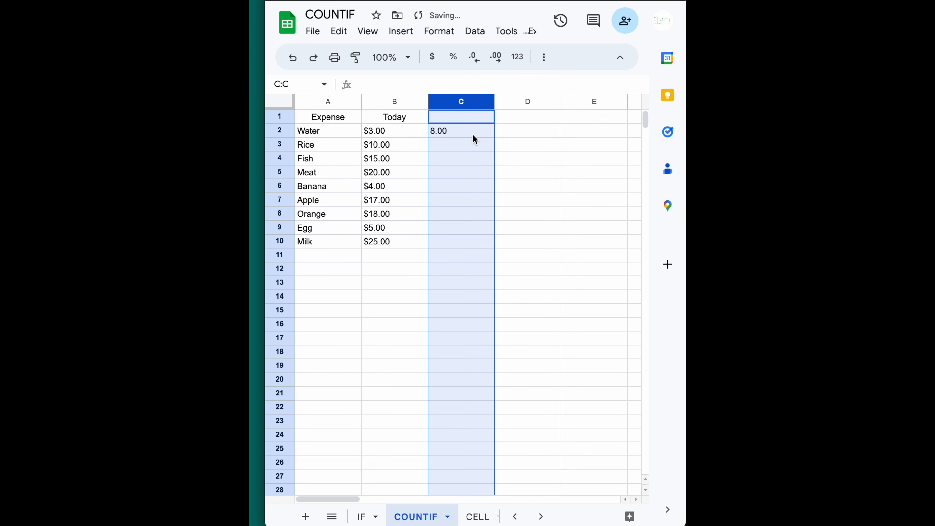
left_click(455, 135)
left_click(476, 63)
left_click(476, 63)
left_click(450, 162)
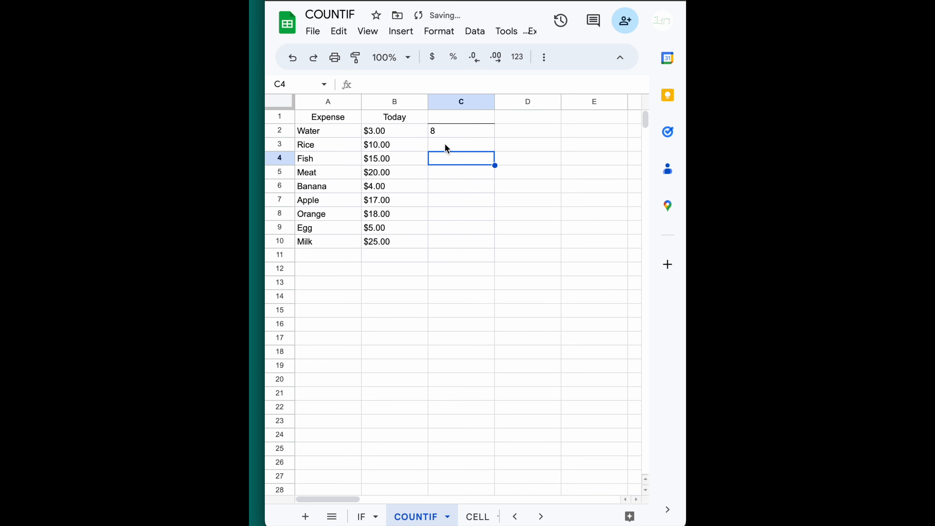
Check the number of amounts in B2:B10 with the selection summary set to Count, and compare it with the C2 formula.
left_click(384, 244)
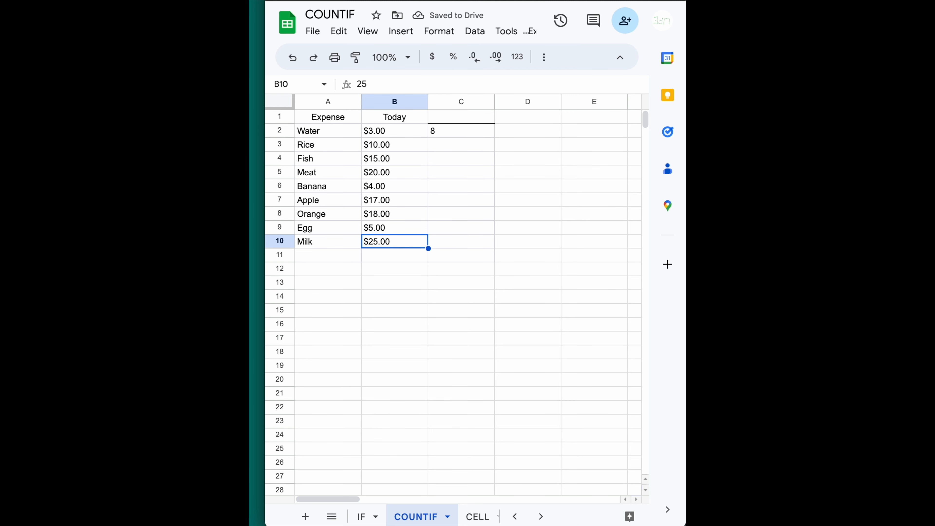
key("shift+Up")
key("shift+Up")
key("shift+Up")
key("shift+Up")
key("shift+Up")
key("shift+Up")
key("shift+Up")
key("shift+Up")
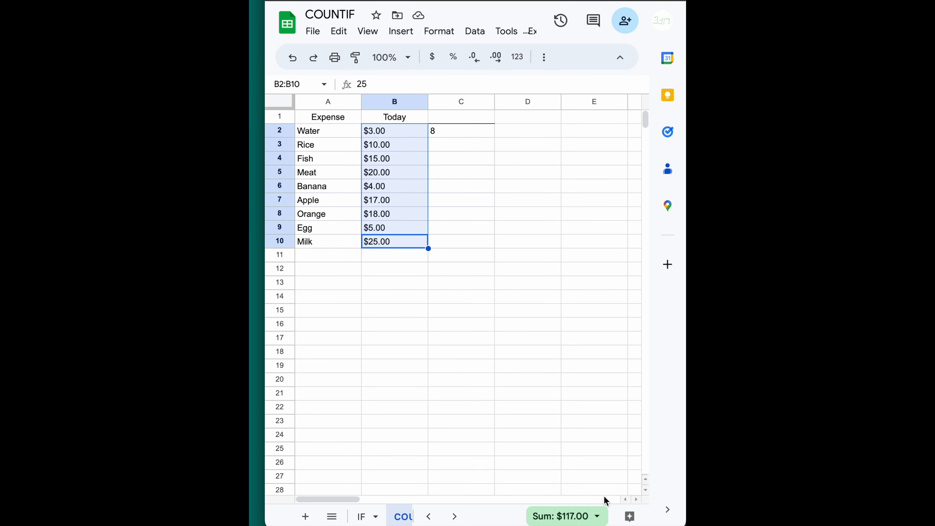
left_click(594, 516)
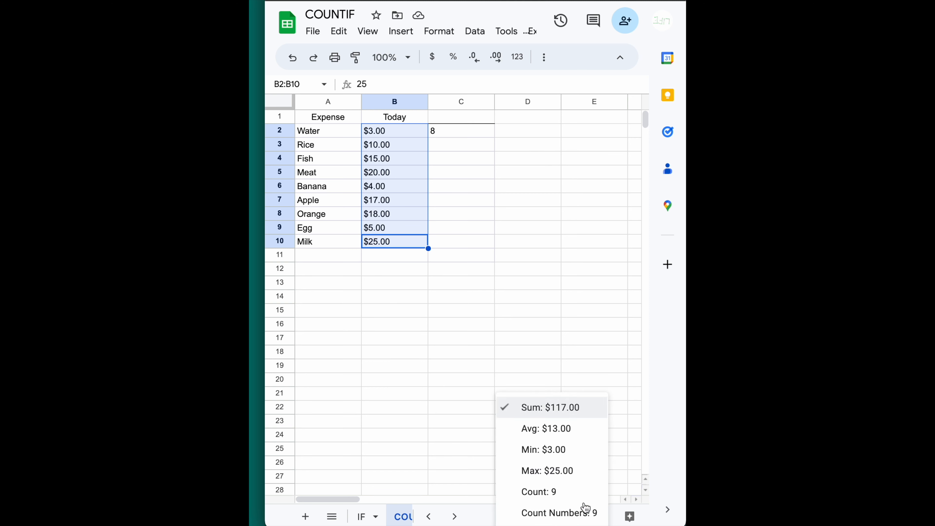
left_click(538, 491)
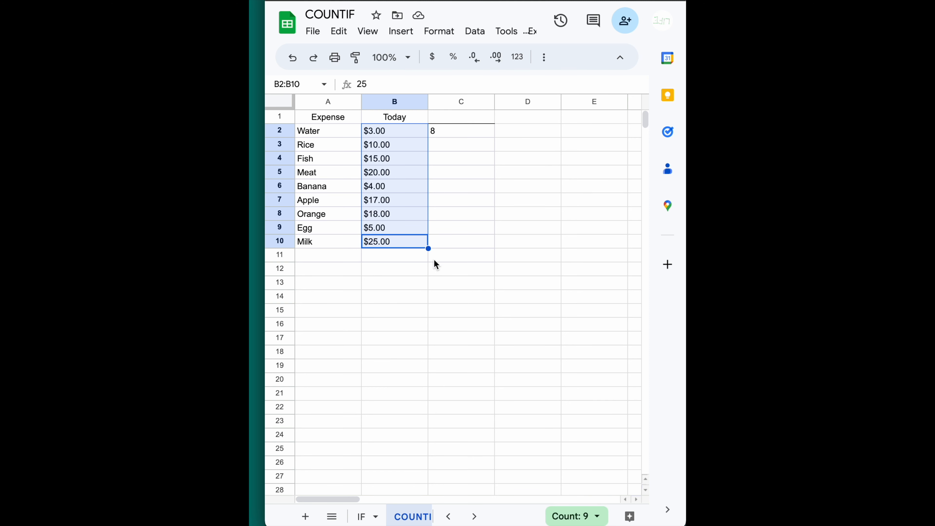
left_click(400, 249)
left_click(389, 133)
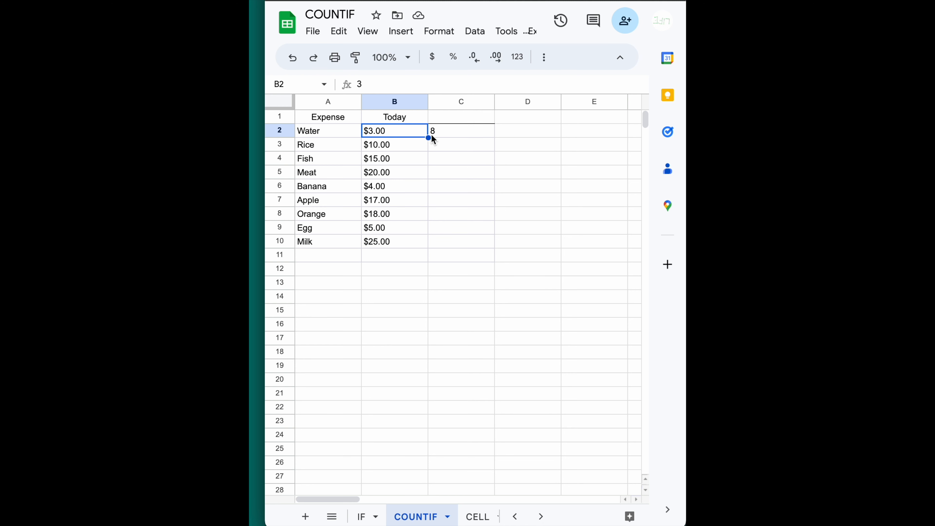
left_click(440, 139)
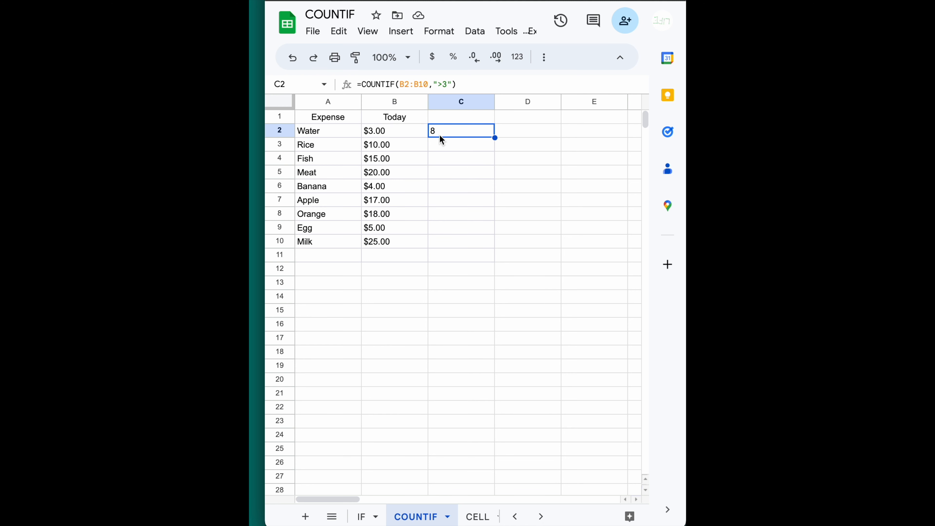
Enter a COUNTIF formula in C3 that counts the amounts in B2:B10 meeting the criterion "<>0".
left_click(442, 148)
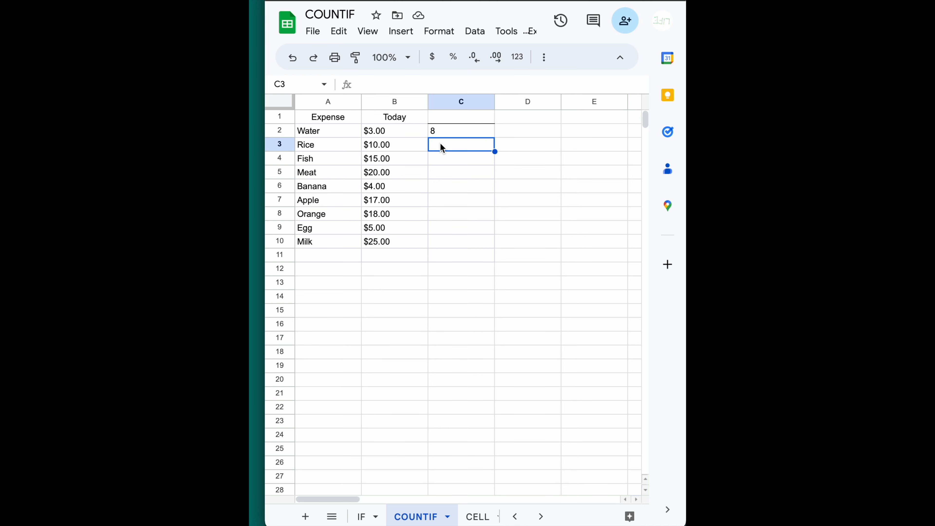
type("=")
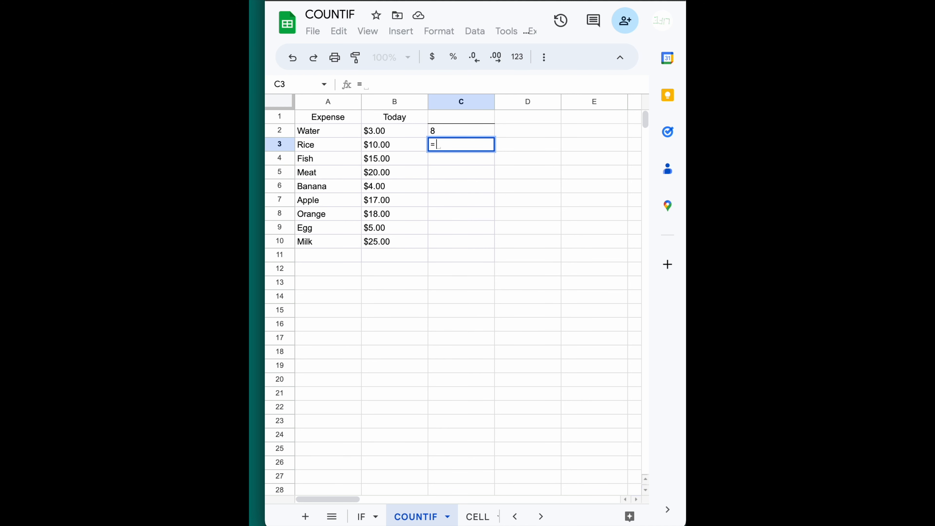
type("count")
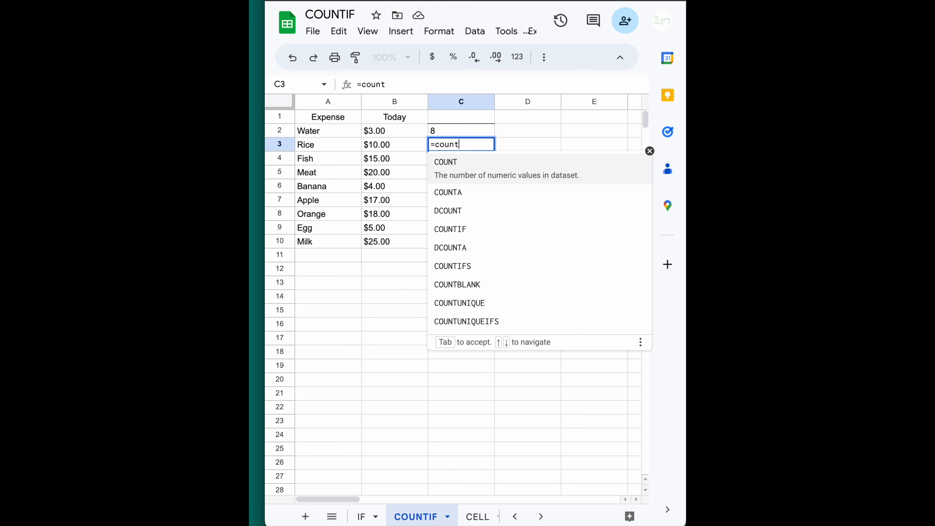
type("if")
key("Tab")
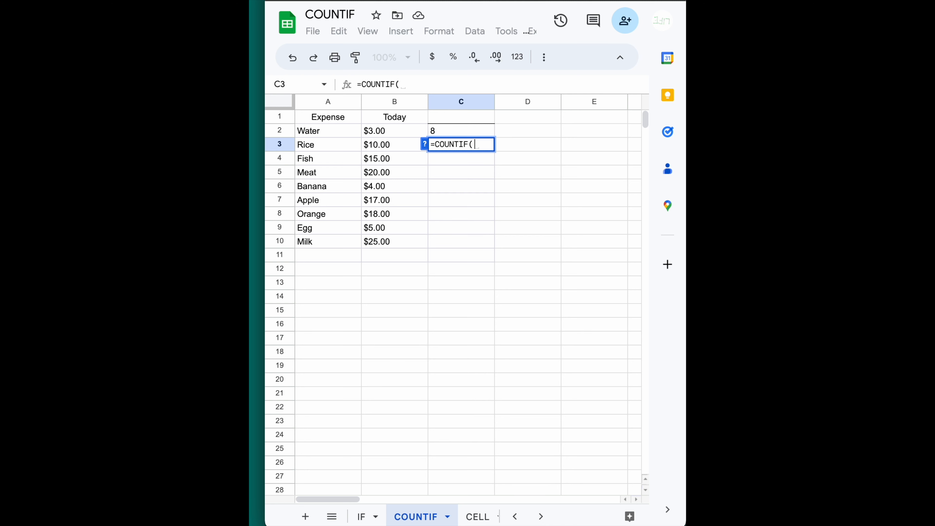
key("Left")
key("Up")
key("shift+Down")
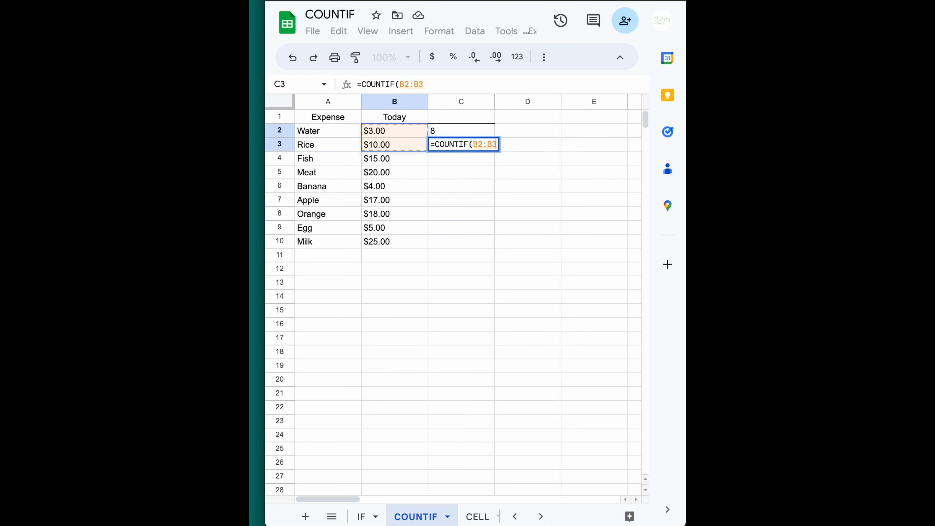
key("shift+Down")
key("shift+Down")
key("shift+Down")
key("shift+Down")
key("shift+Down")
key("shift+Down")
key("shift+Down")
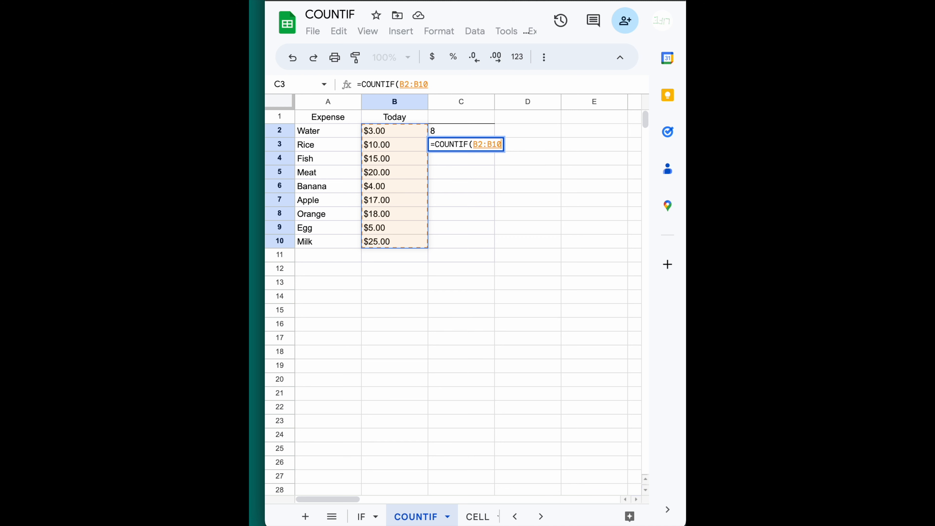
type(",")
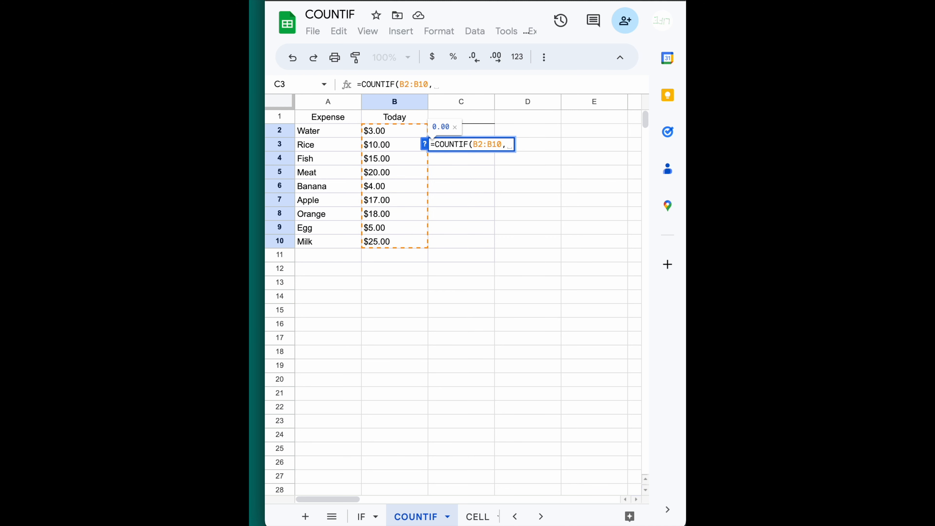
type("\"")
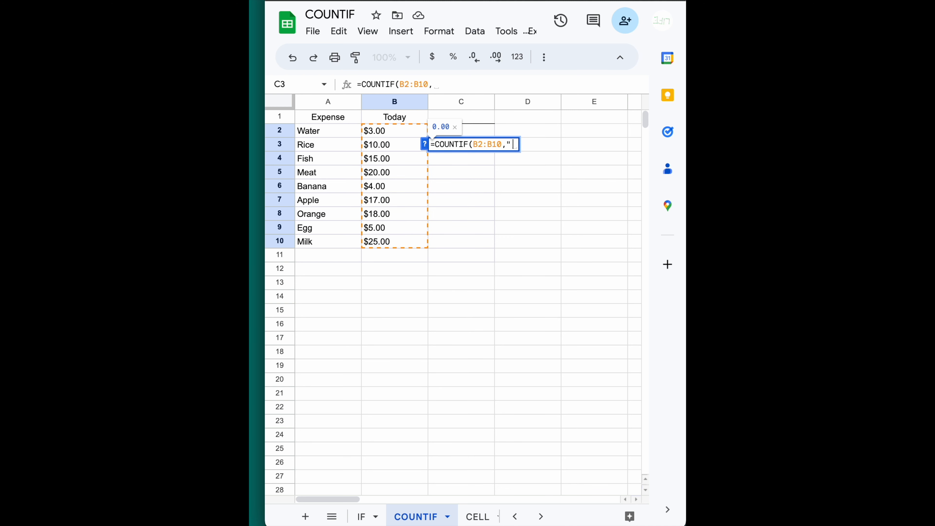
type("\"")
type("<>0")
key("Return")
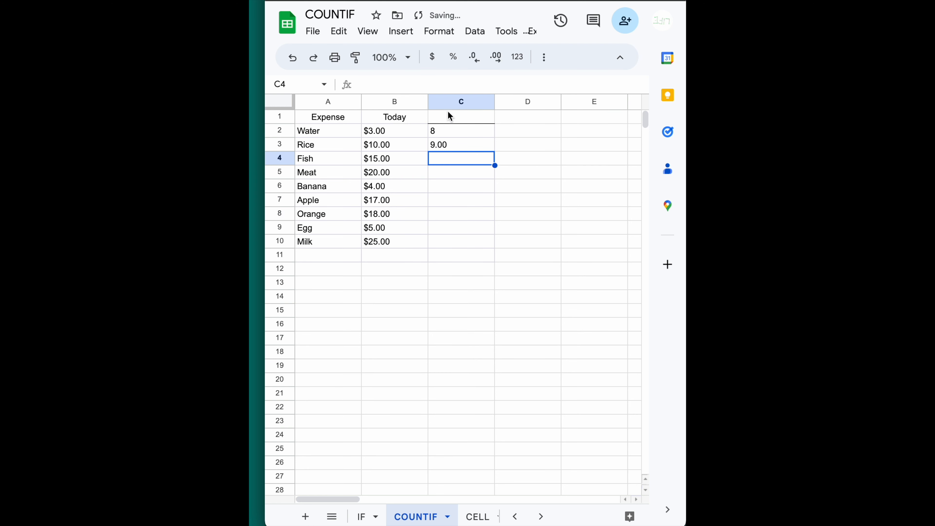
Remove both decimal places from the numbers in the whole of column C.
left_click(451, 106)
left_click(474, 57)
left_click(474, 57)
left_click(447, 159)
Enter the value 5 in cell D2.
left_click(531, 119)
left_click(533, 134)
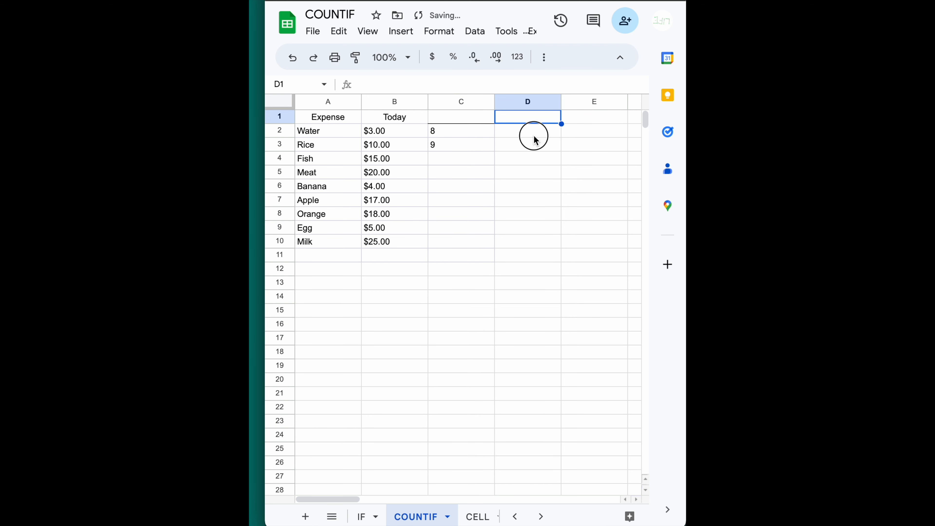
type("5")
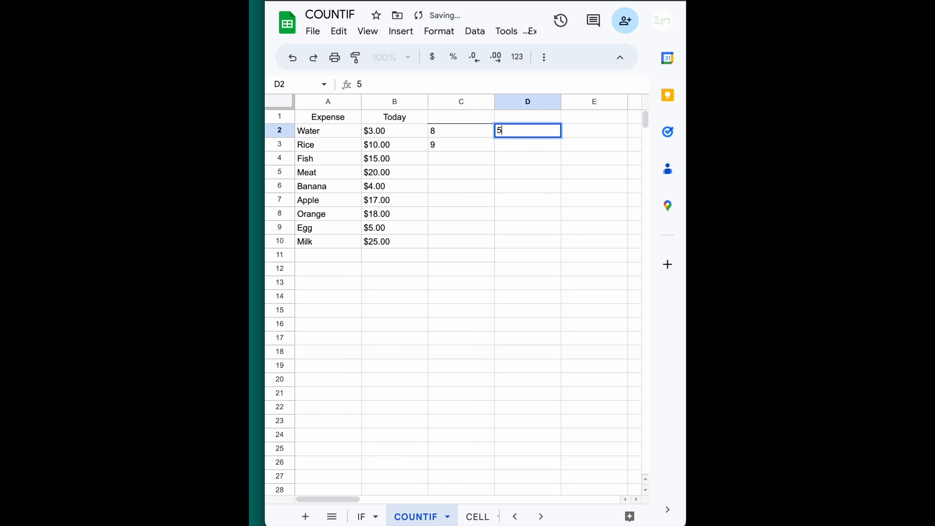
key("Return")
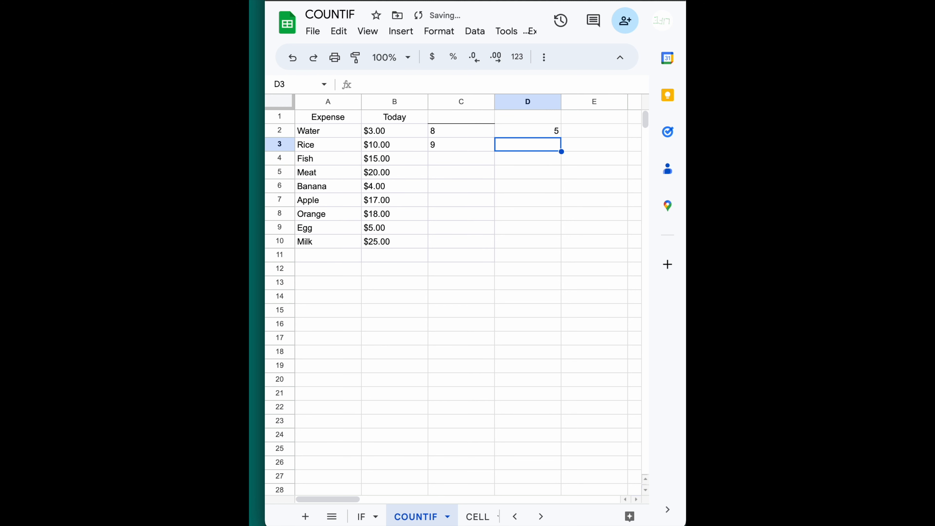
Start a COUNTIF formula in C4 with the amounts B2:B10 as its range.
key("Down")
key("Left")
type("=")
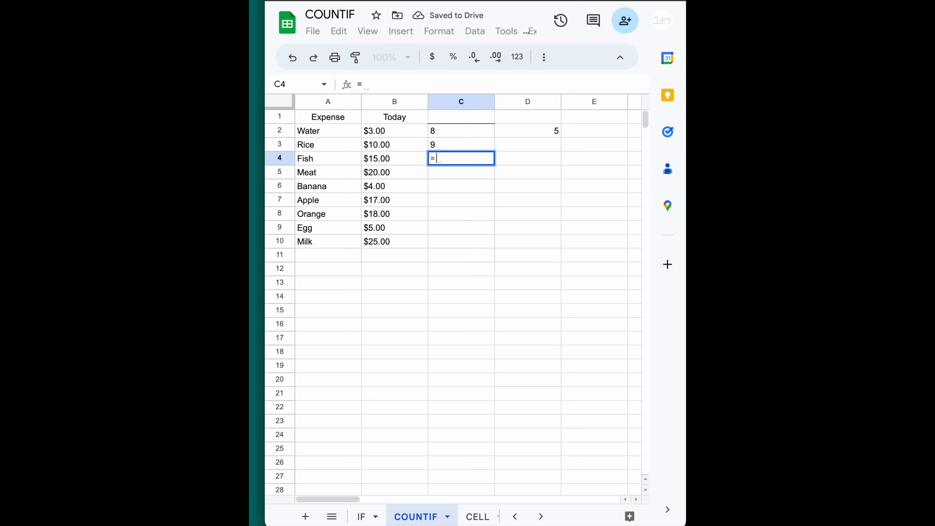
type("countif")
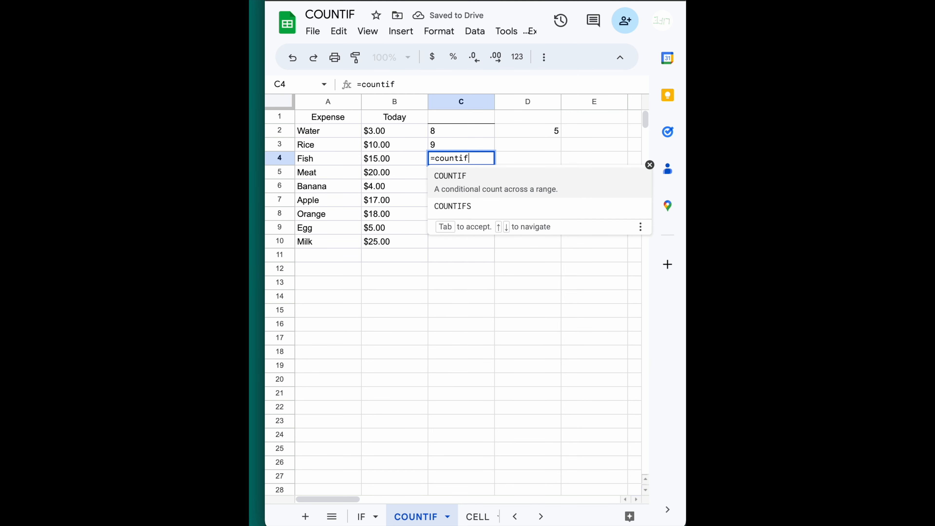
key("Tab")
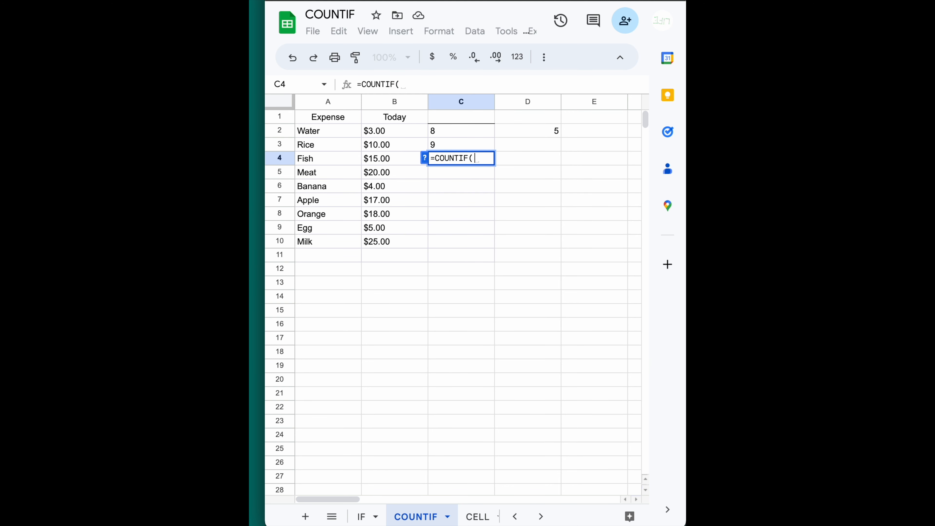
key("Left")
key("Up")
key("Up")
key("shift+Down")
key("shift+Down")
key("shift+Down")
key("shift+Down")
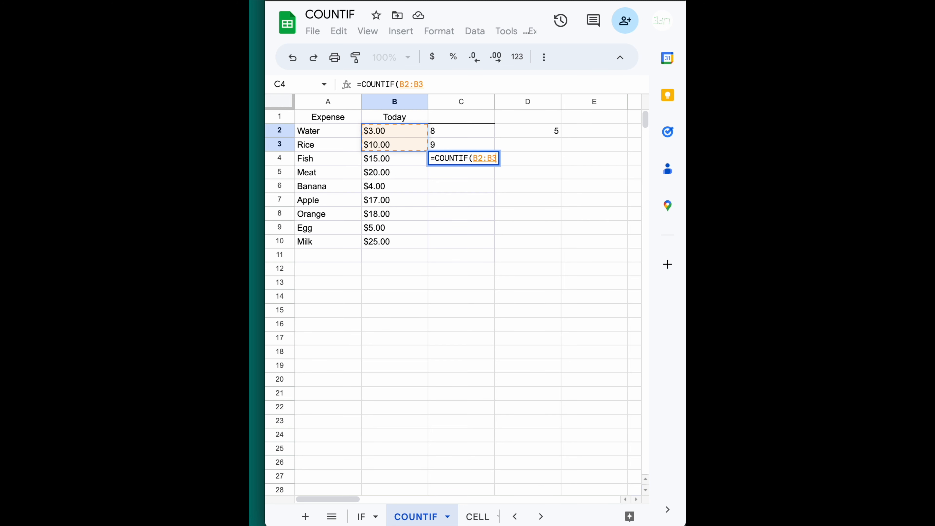
key("shift+Down")
key("shift+Down")
key("shift+Down")
key("shift+Down")
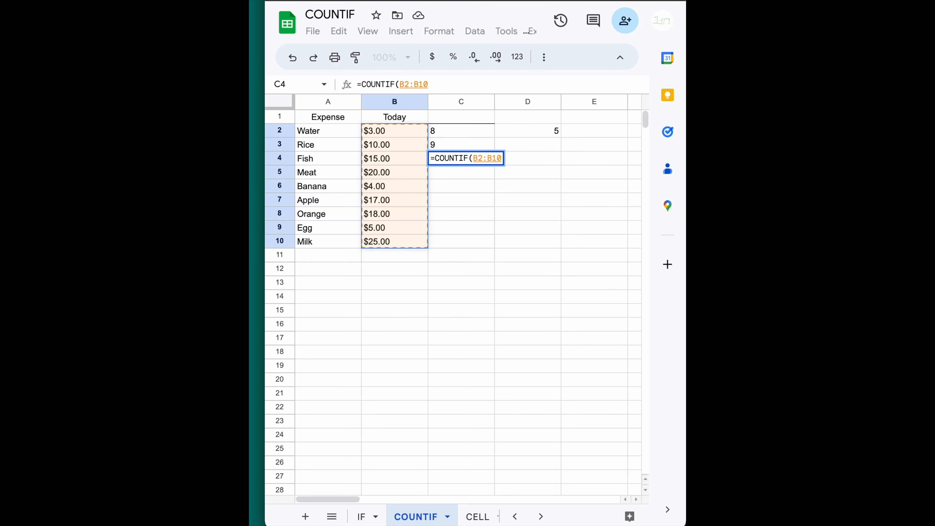
Complete the C4 formula with the criterion ">" followed directly by d2.
type(",")
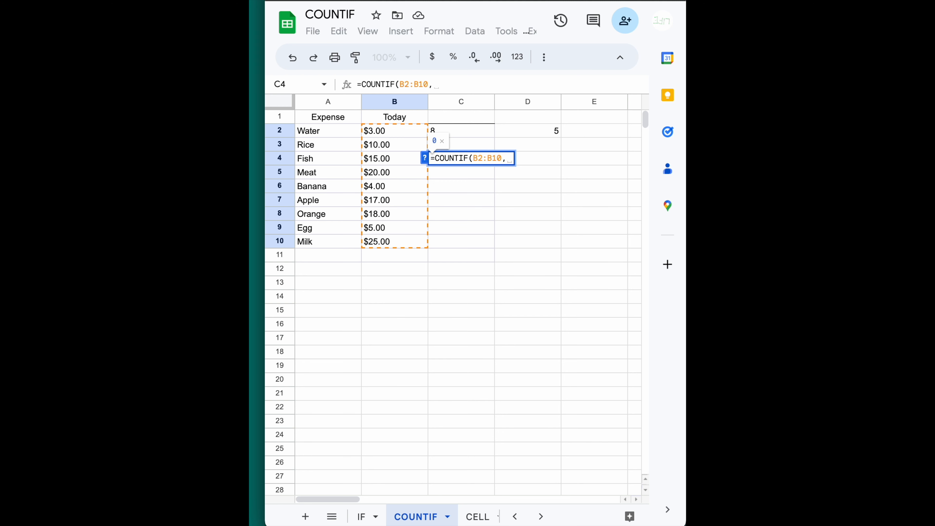
type("\"")
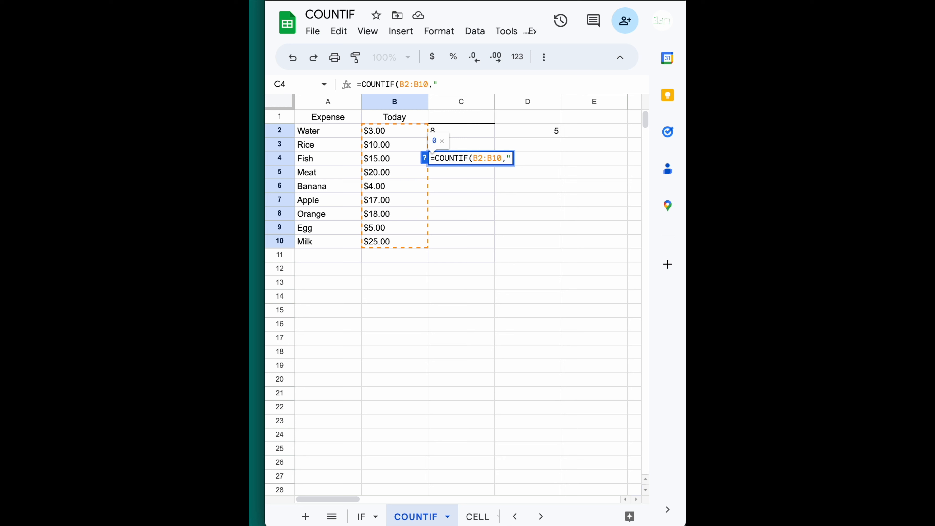
type(">")
left_click(549, 131)
left_click(456, 162)
double_click(456, 162)
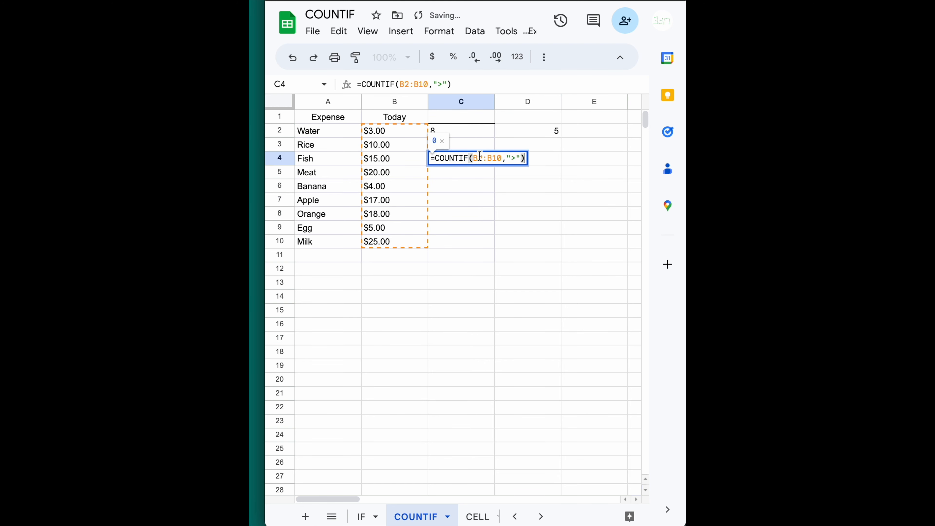
left_click(519, 160)
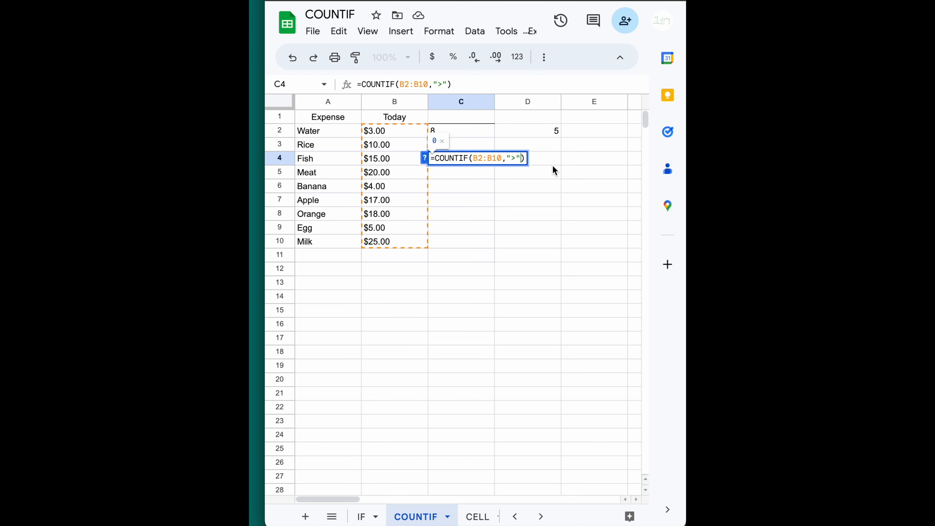
type("d2")
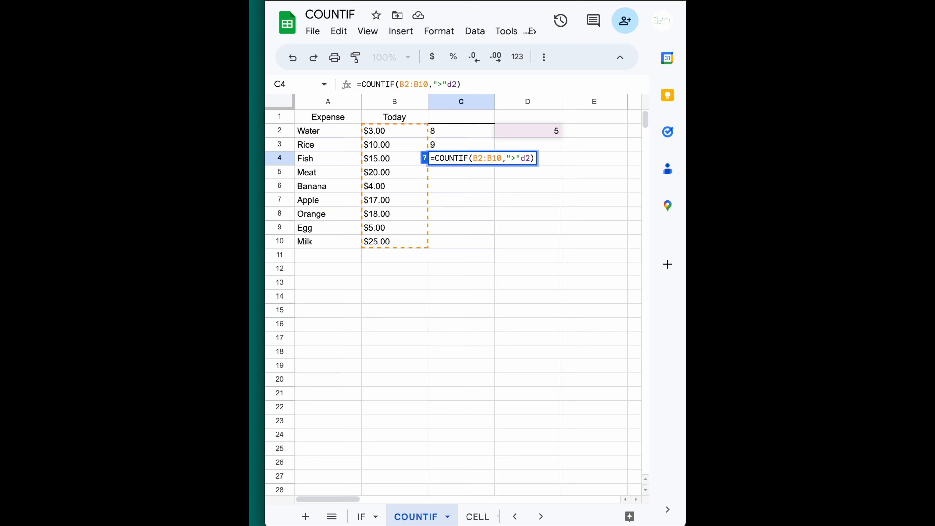
key("Return")
key("Up")
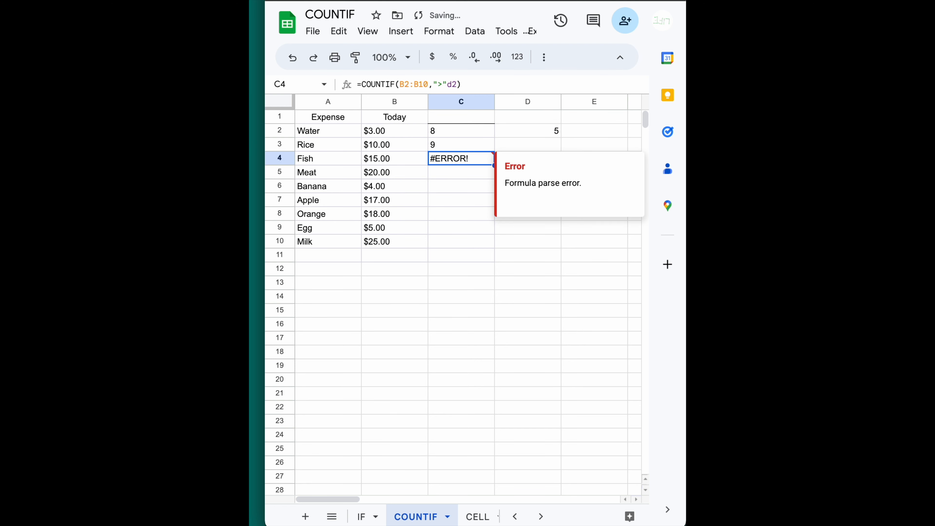
Try the C4 formula without the quotation marks around the greater-than sign.
double_click(461, 159)
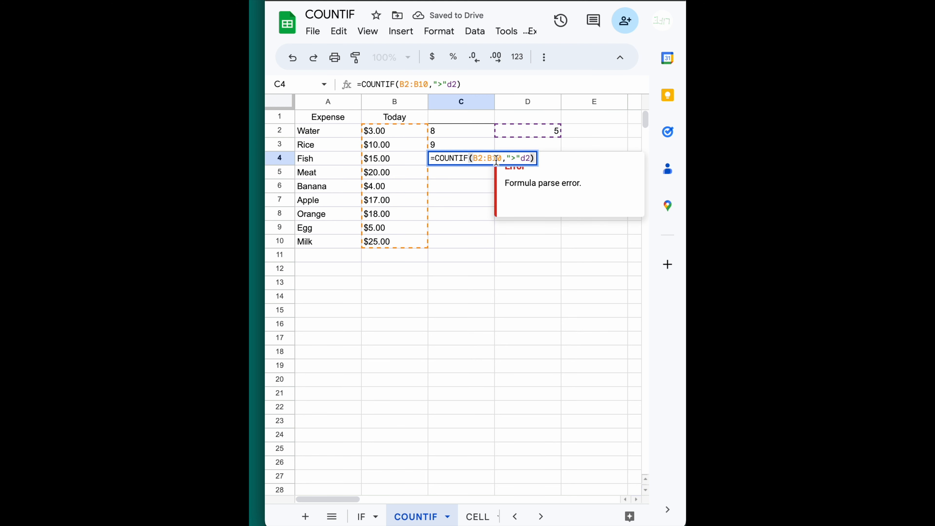
left_click(520, 158)
key("BackSpace")
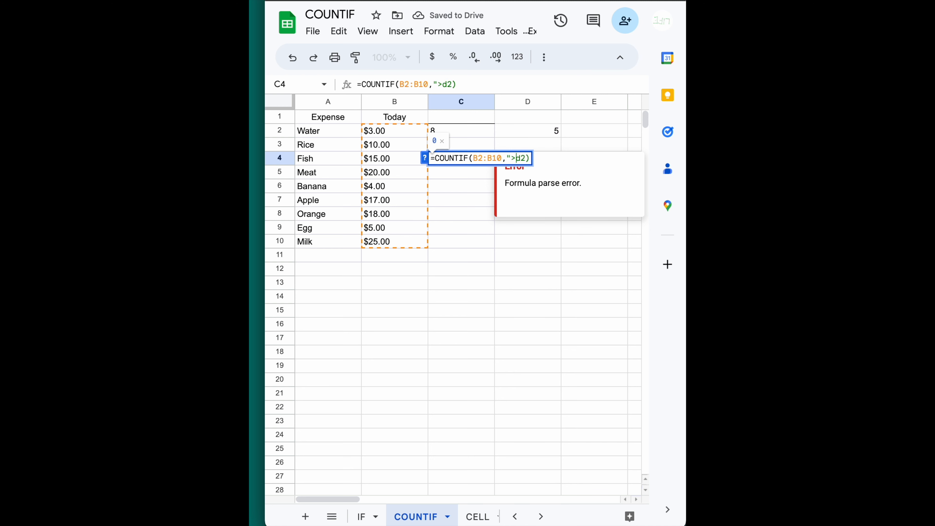
key("Left")
key("BackSpace")
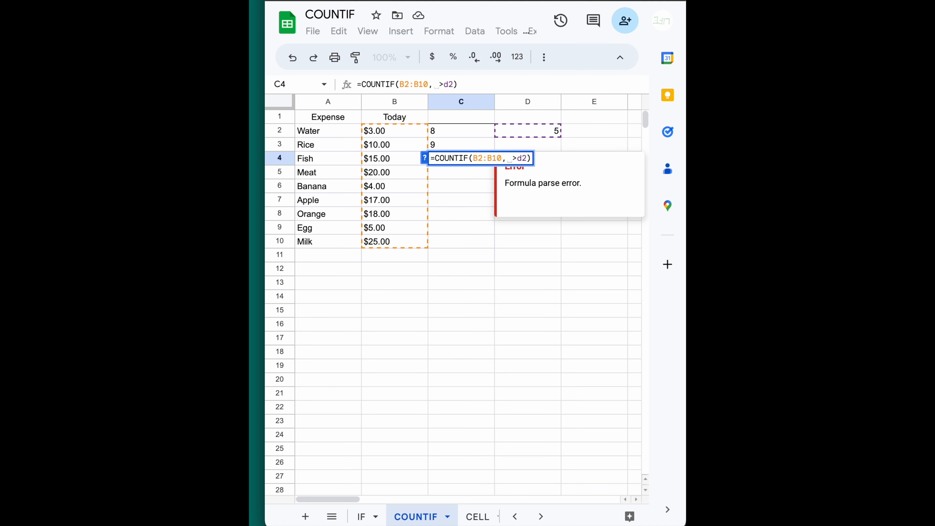
key("Return")
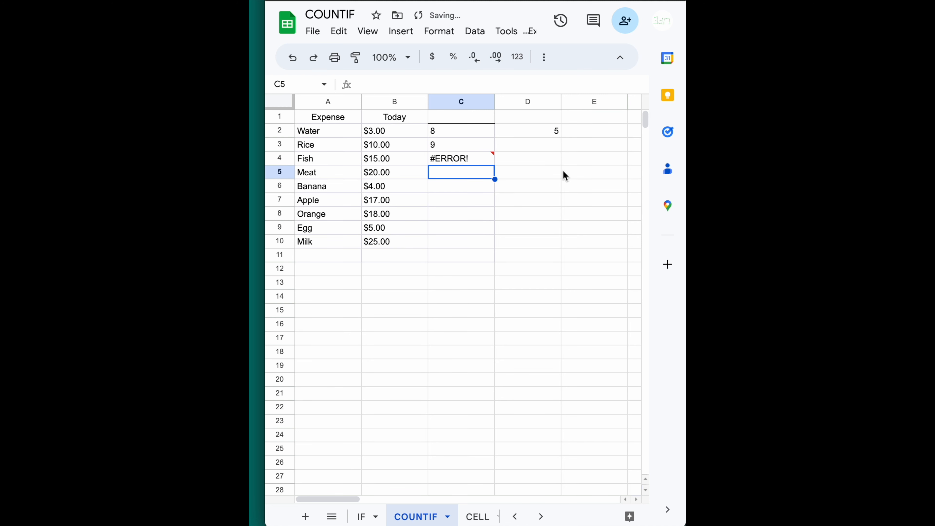
Put the quotation marks back around the greater-than sign in the C4 formula.
left_click(449, 156)
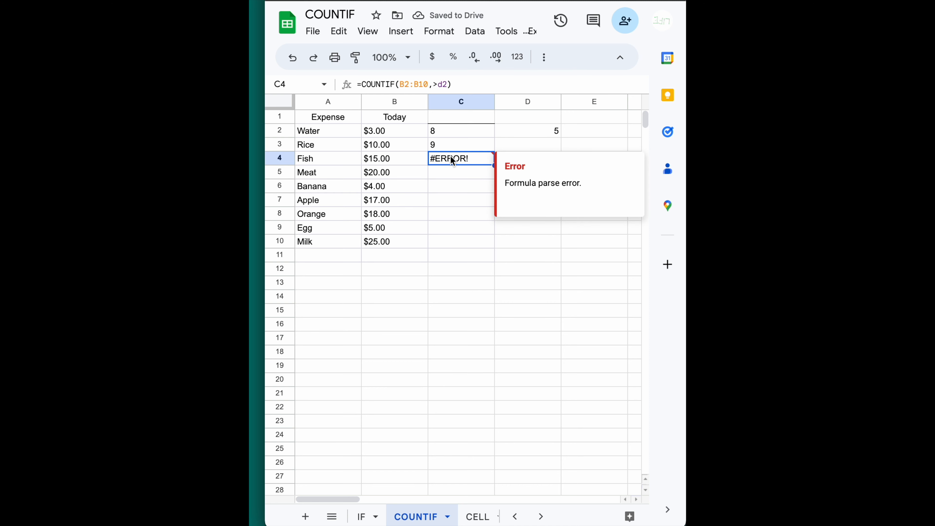
double_click(449, 156)
left_click(509, 159)
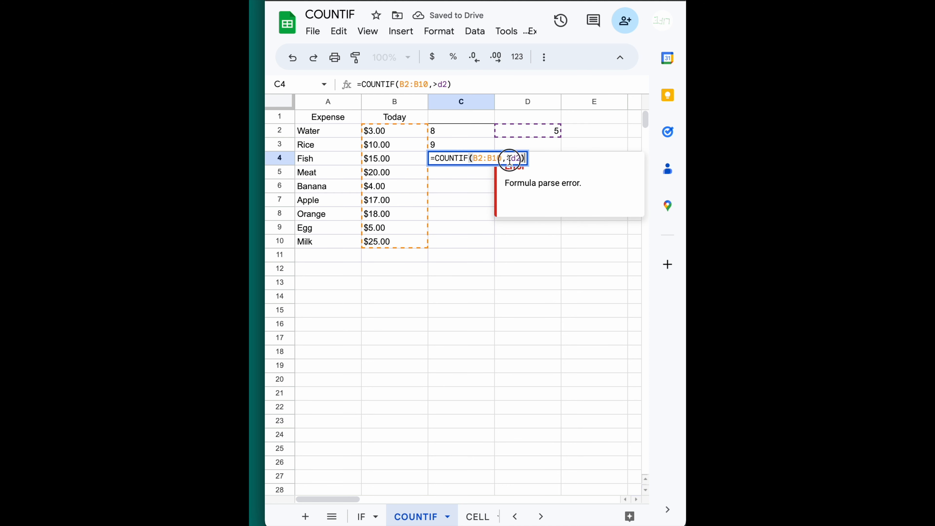
type("\">\"")
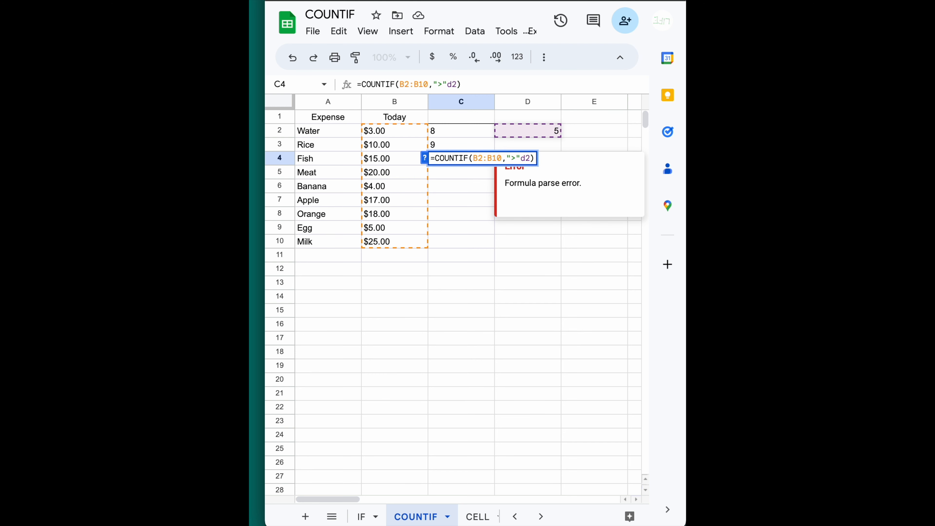
key("Return")
left_click(473, 158)
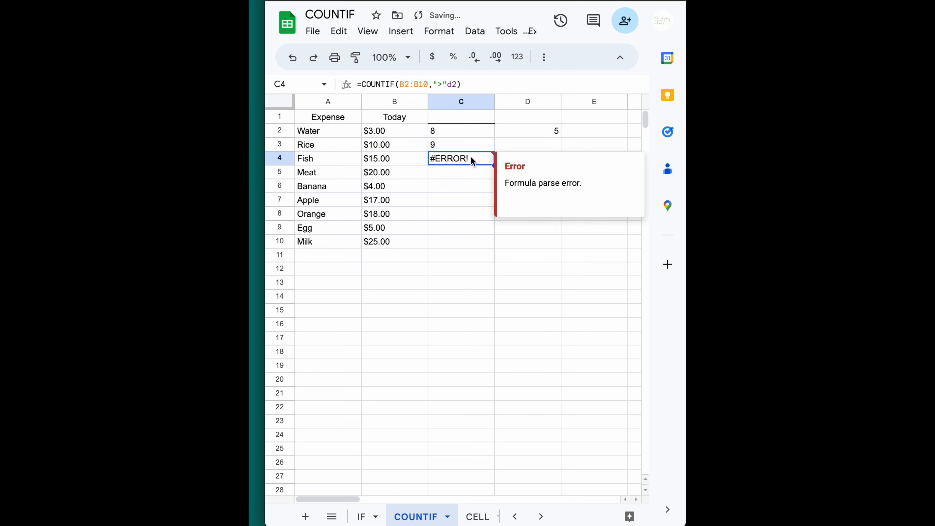
Insert an ampersand between ">" and D2 in the C4 formula so the criterion reads ">"&D2.
double_click(473, 159)
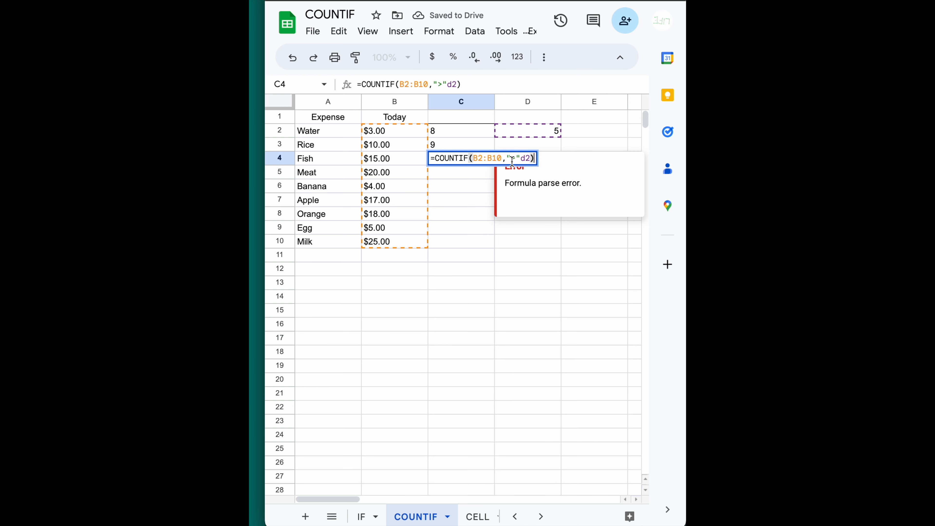
left_click(520, 161)
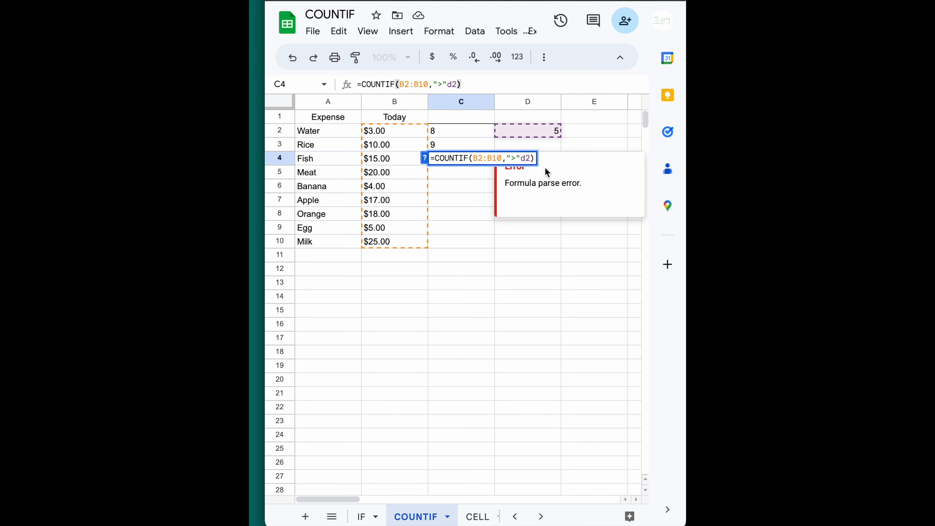
type("&")
key("Return")
key("Up")
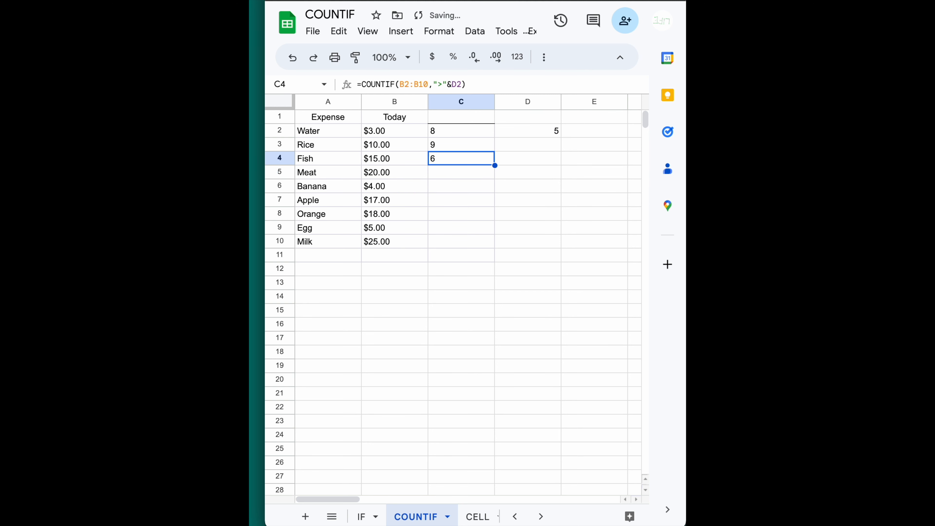
Change the C4 criterion to ">="&D2 to count amounts greater than or equal to the value in D2.
double_click(469, 159)
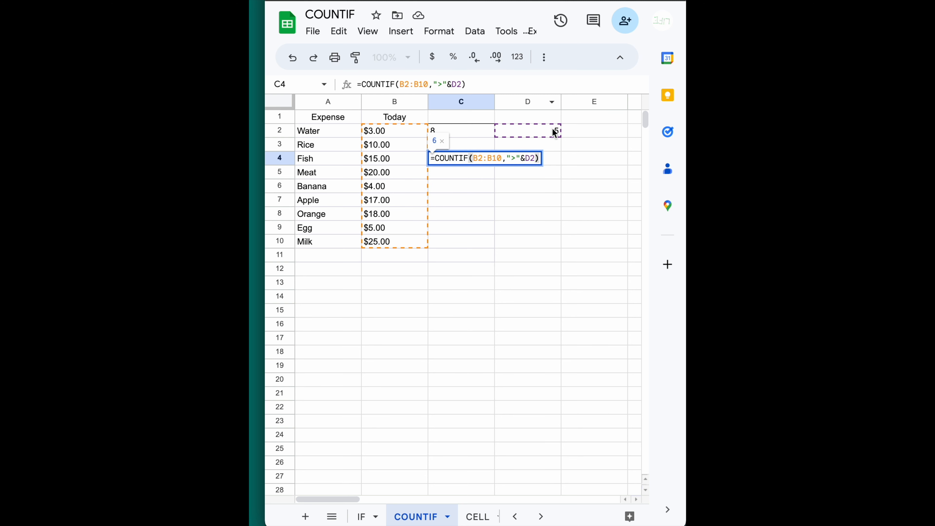
left_click(516, 158)
type("=")
key("Return")
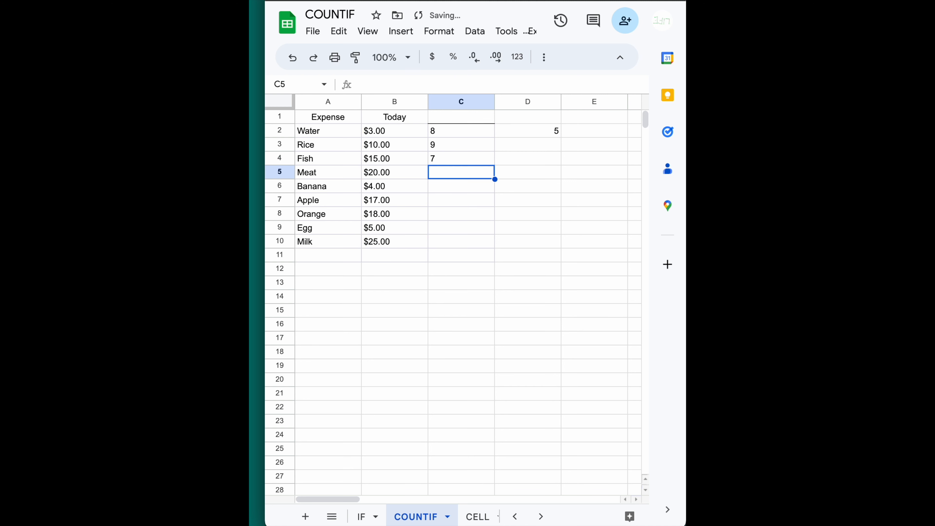
left_click(460, 158)
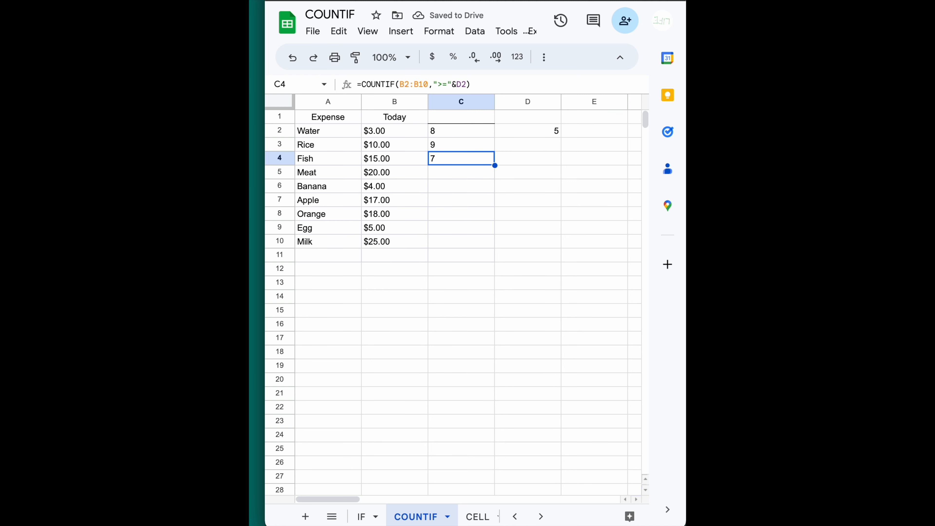
key("Down")
key("Down")
key("Down")
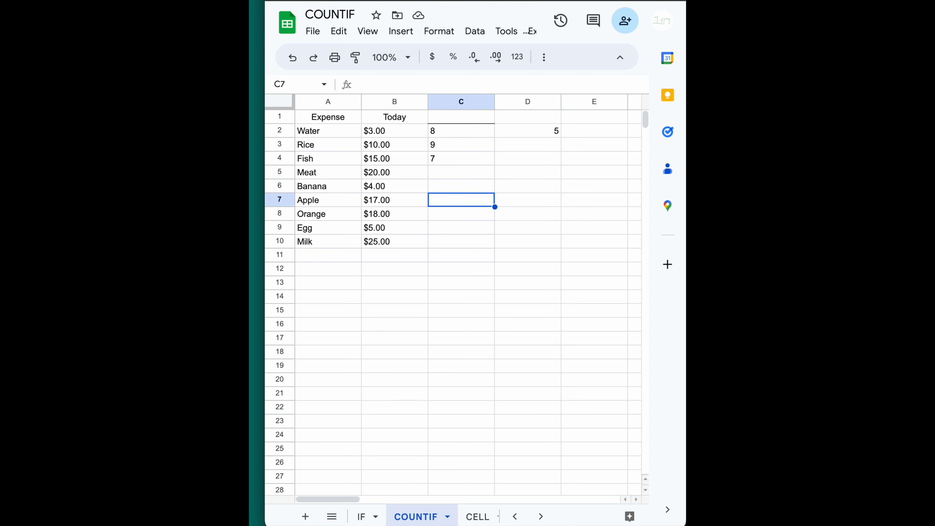
key("Up")
key("Up")
key("Up")
key("Down")
key("Down")
key("Down")
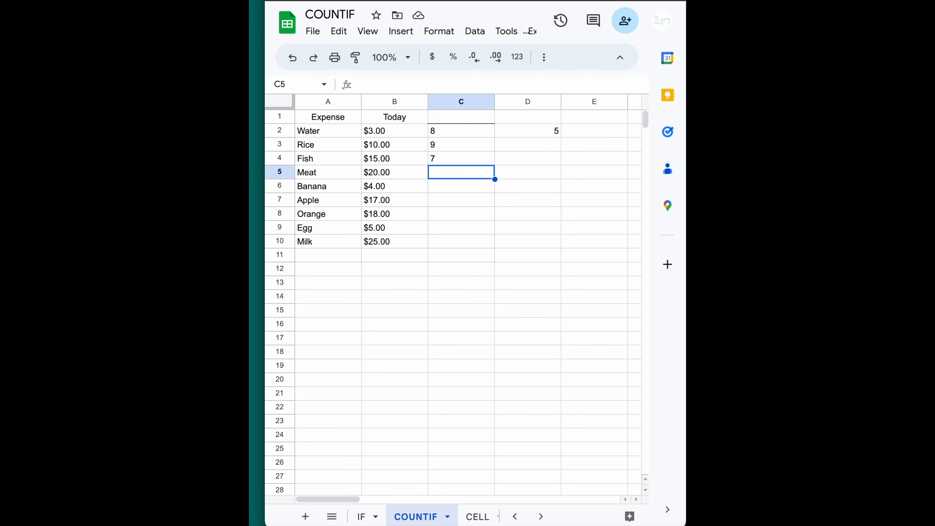
key("Down")
key("Up")
key("Up")
key("Up")
Look through the expense names in column A, from Water down to Milk.
key("Left")
key("Left")
key("Up")
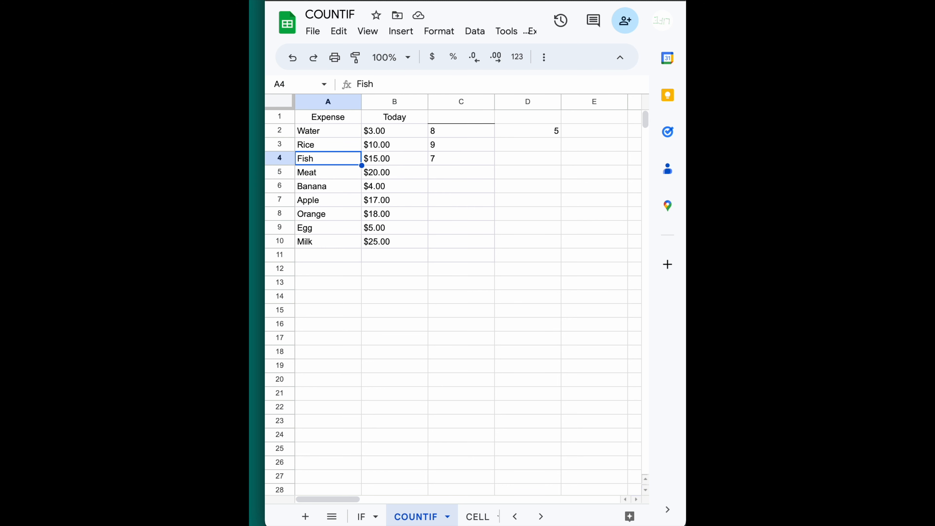
key("Up")
key("Up")
key("Down")
key("Down")
key("Down")
key("Down")
key("Down")
key("Down")
key("Down")
key("Down")
key("Down")
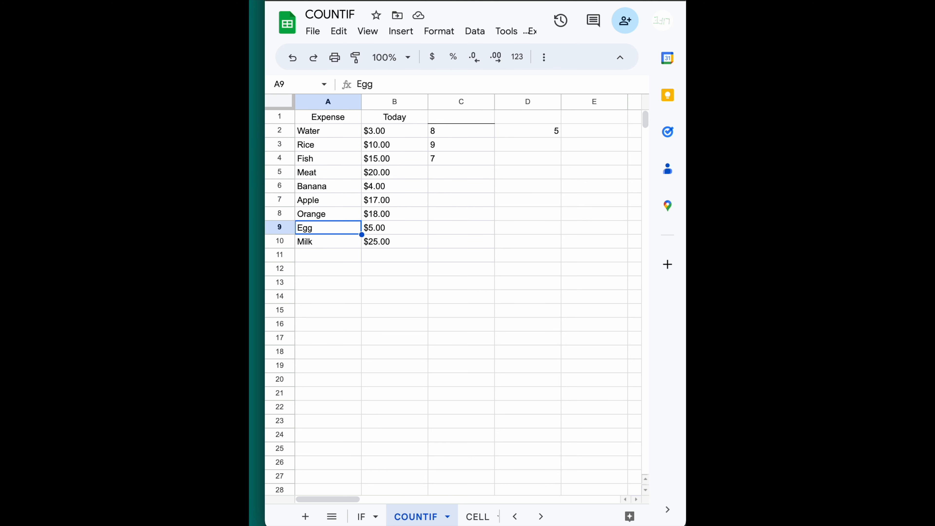
key("Up")
key("Up")
key("Up")
key("Up")
key("Up")
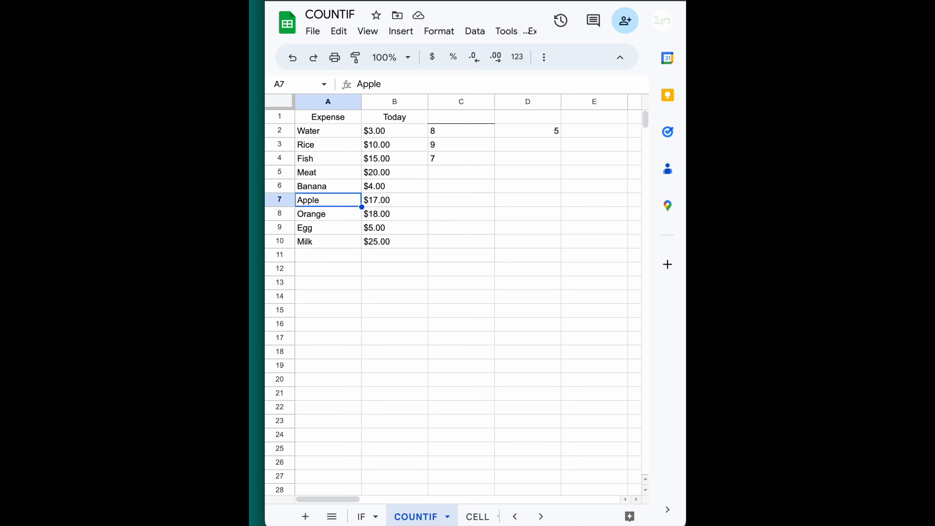
Start a COUNTIF formula in C5 with the expense names in A2:A10 as its range.
key("Right")
key("Right")
key("Up")
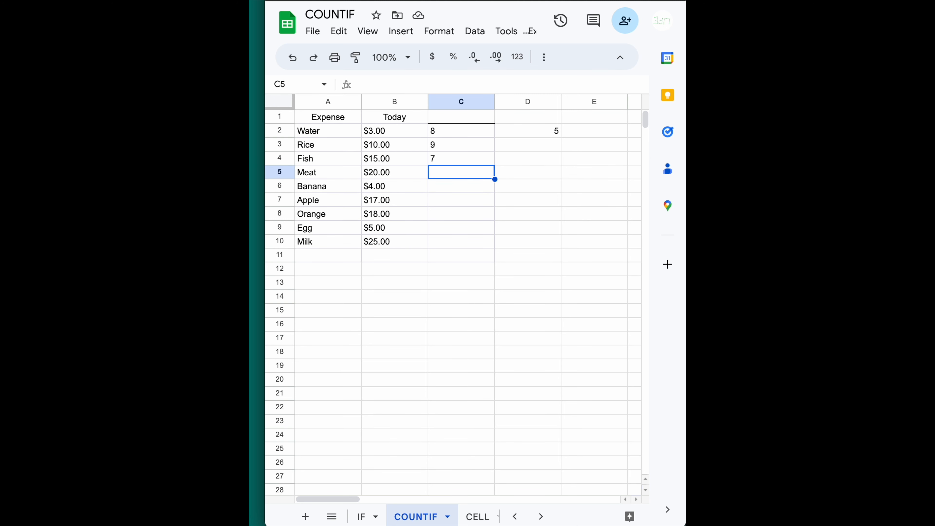
type("=countif(")
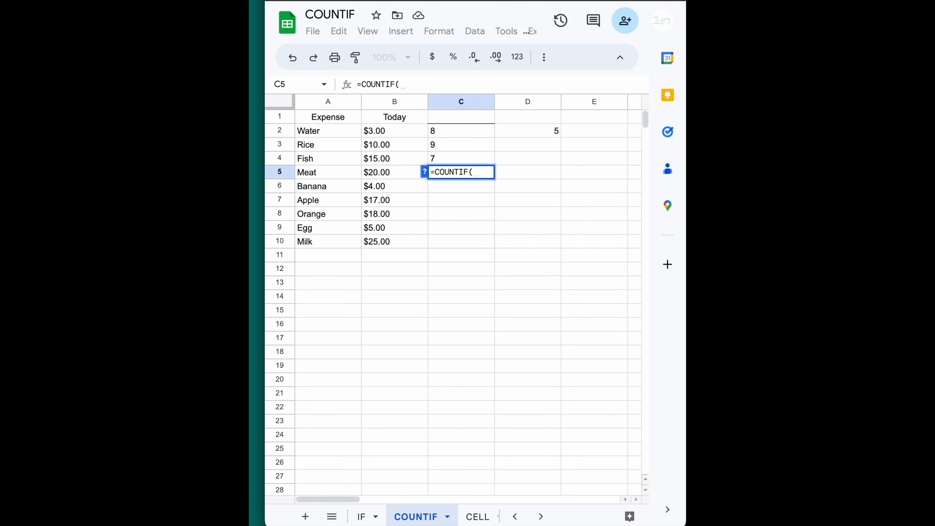
key("Left")
key("Left")
key("Up")
key("Up")
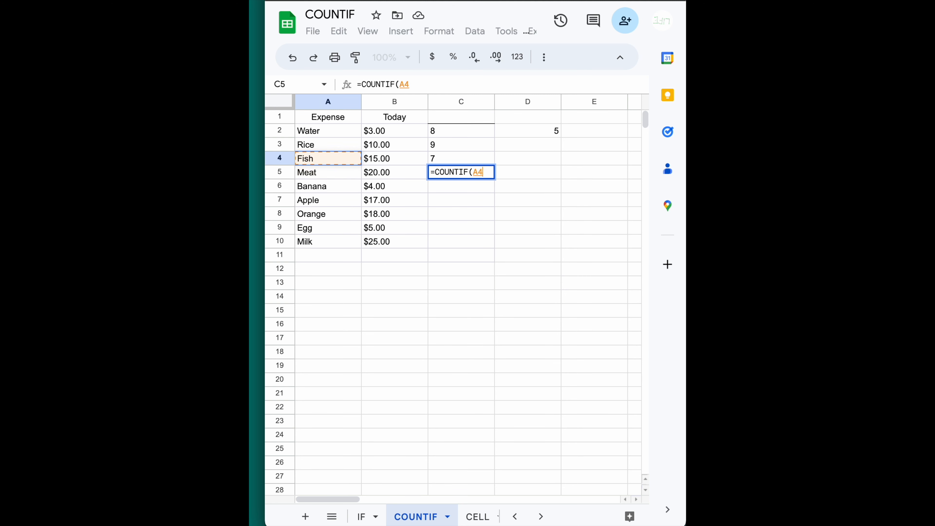
key("Up")
key("shift+Down")
key("shift+Down")
key("shift+Down")
key("shift+Down")
key("shift+Down")
key("shift+Down")
key("shift+Down")
key("shift+Down")
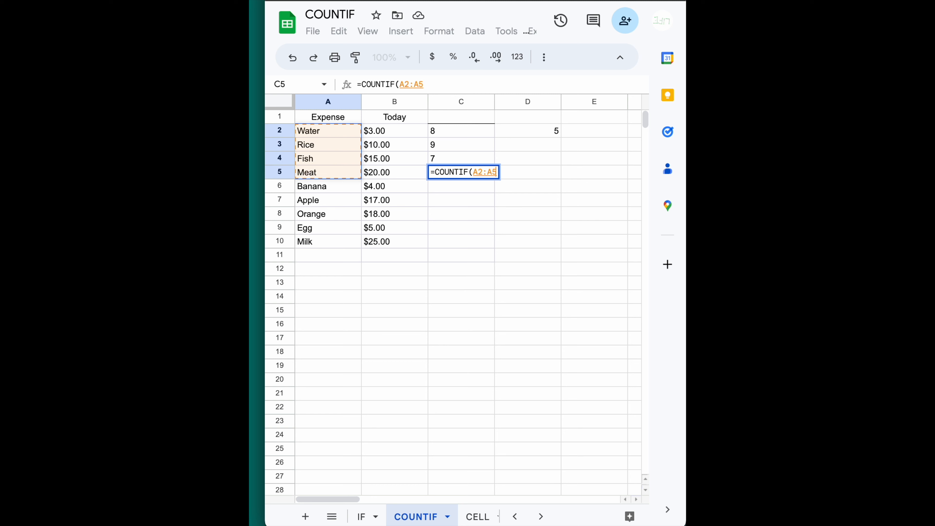
Complete the C5 formula with the text criterion "g", giving =COUNTIF(A2:A10,"g").
type(",")
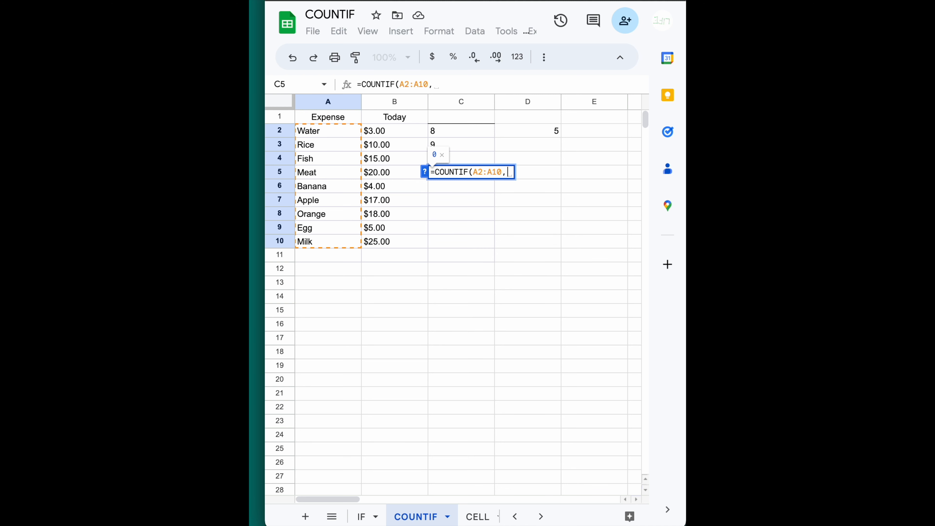
type("\"")
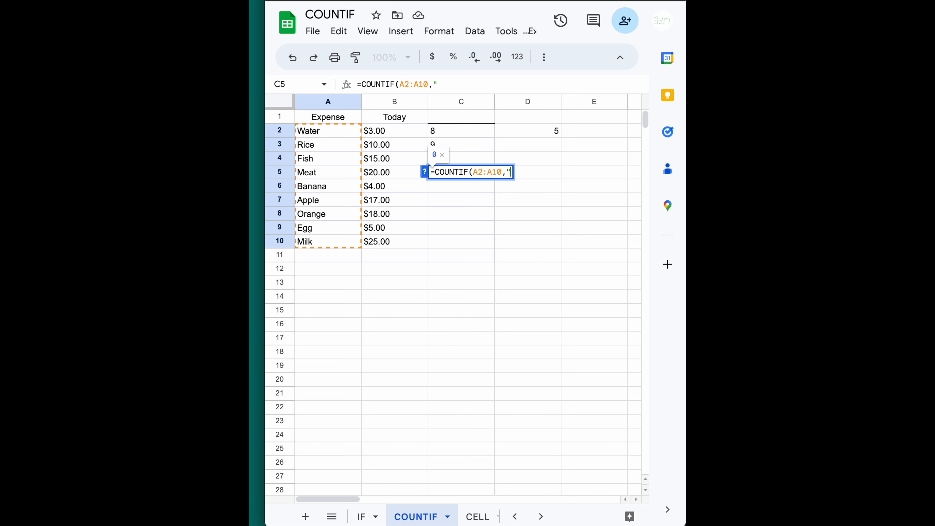
type("g\")")
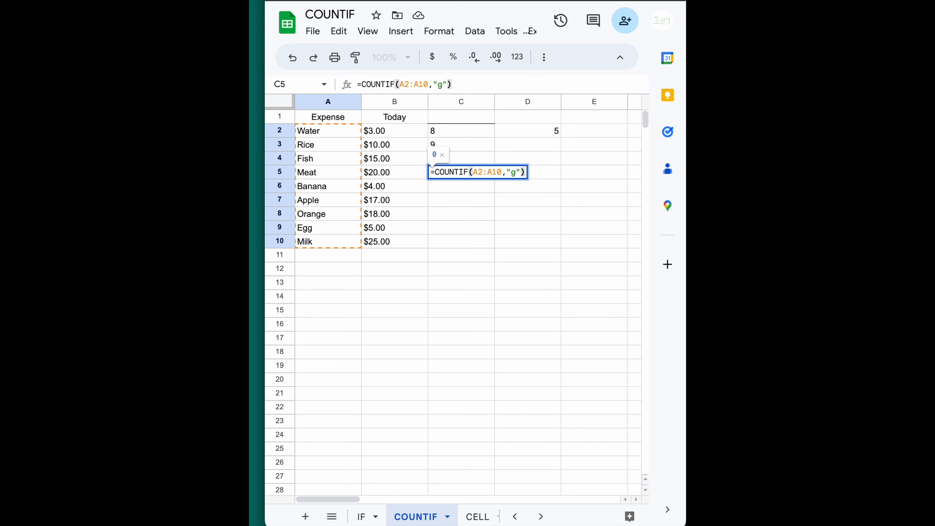
key("Return")
left_click(461, 173)
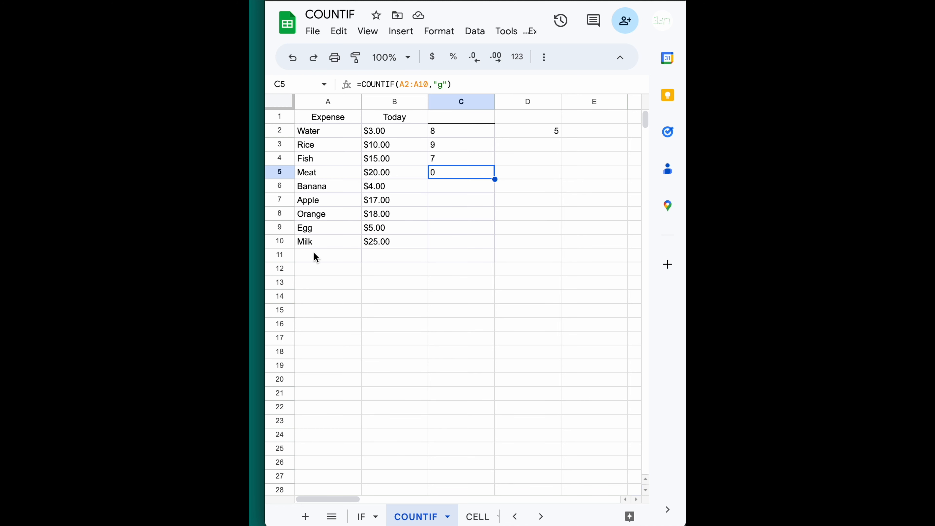
Enter g in A11, directly below Milk in the expense column.
left_click(322, 260)
type("g")
key("Return")
left_click(327, 242)
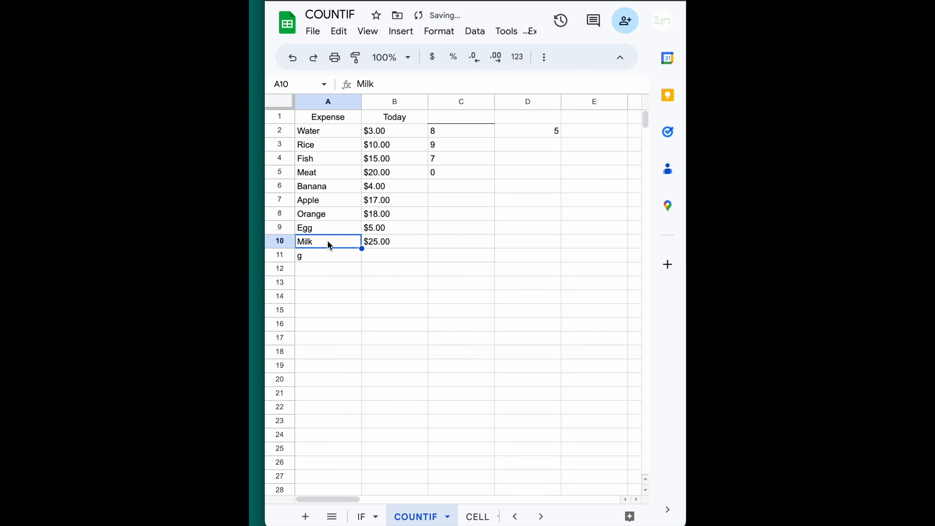
Extend the range of the C5 COUNTIF formula to A2:A11 so it includes the g entry.
left_click(452, 173)
double_click(451, 173)
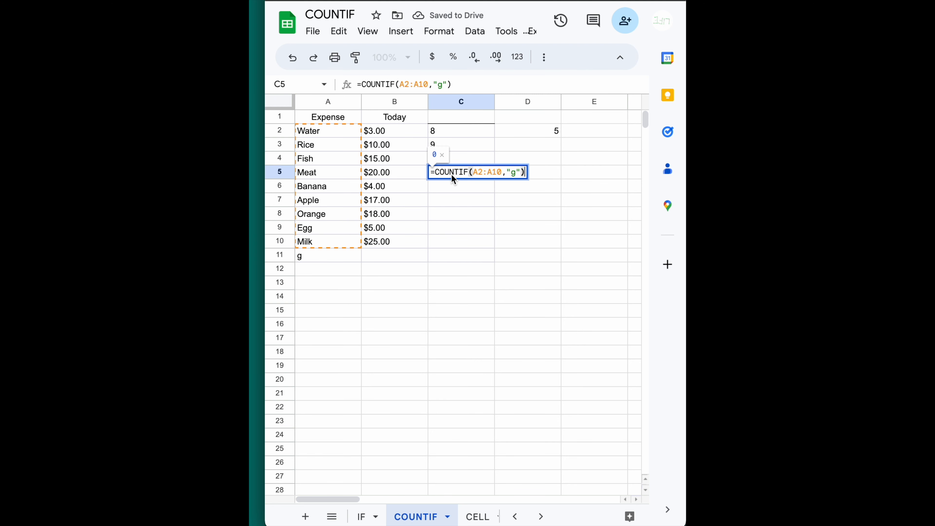
left_click(501, 172)
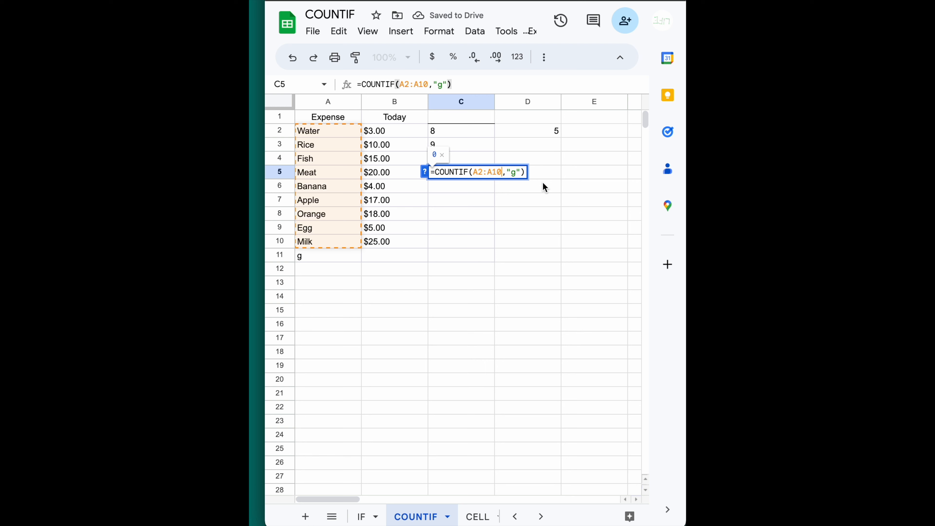
key("BackSpace")
type("1")
key("Return")
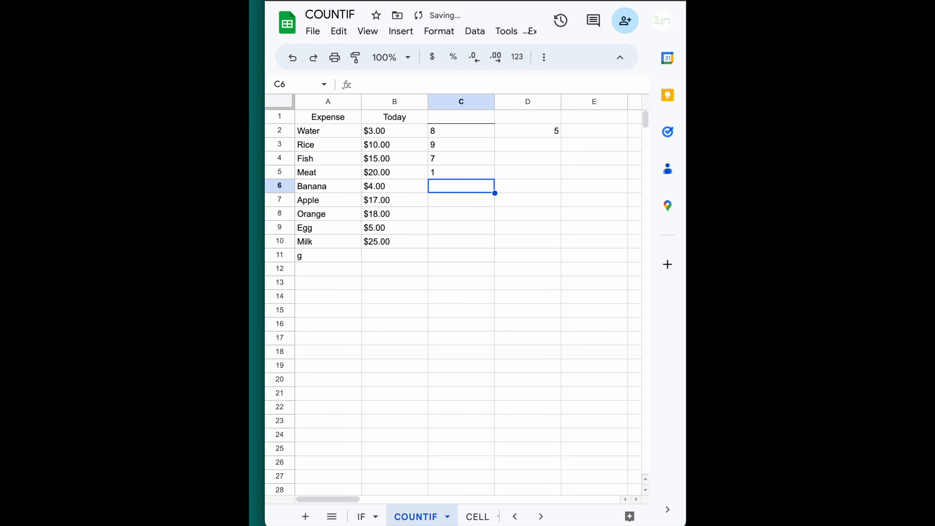
key("Up")
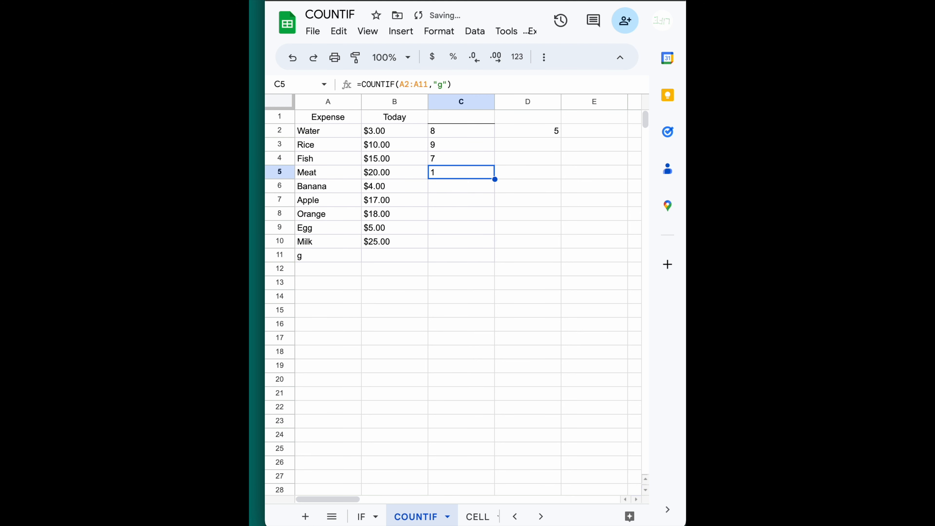
Select the g entry in A11.
key("Down")
key("Down")
key("Up")
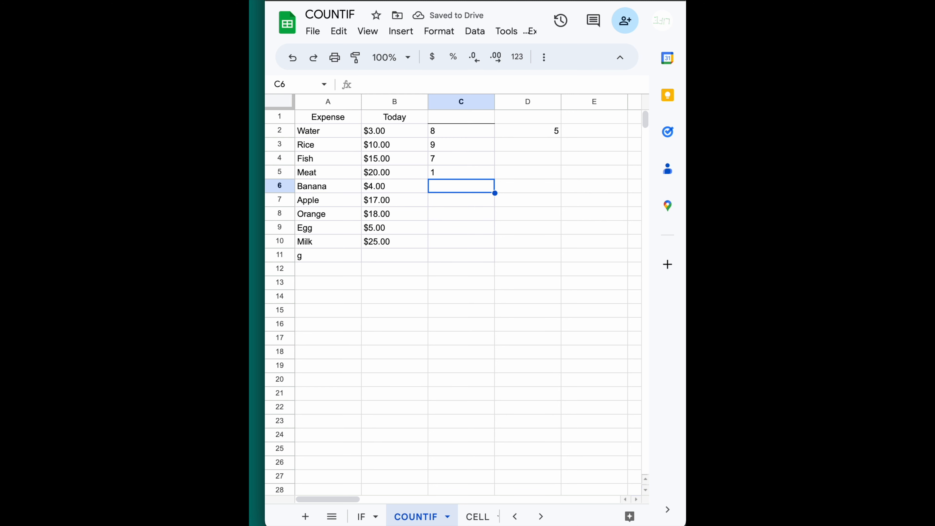
left_click(322, 262)
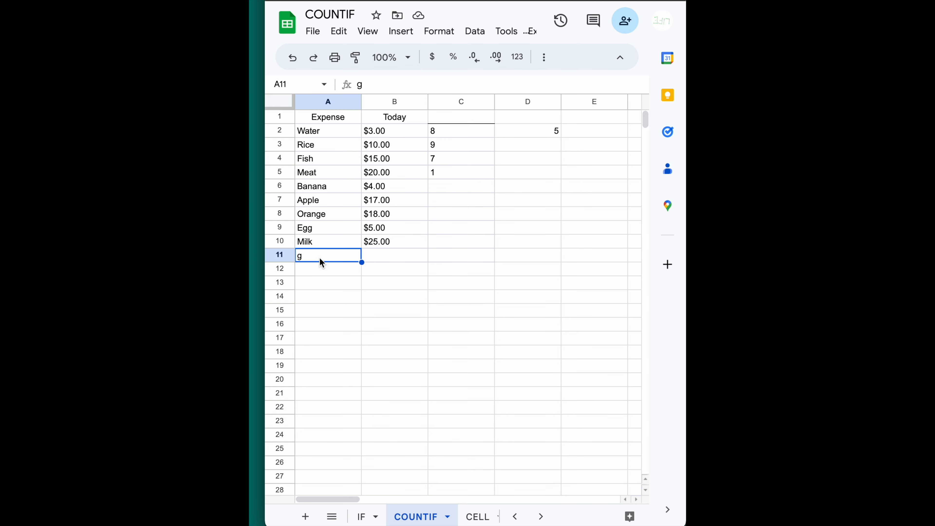